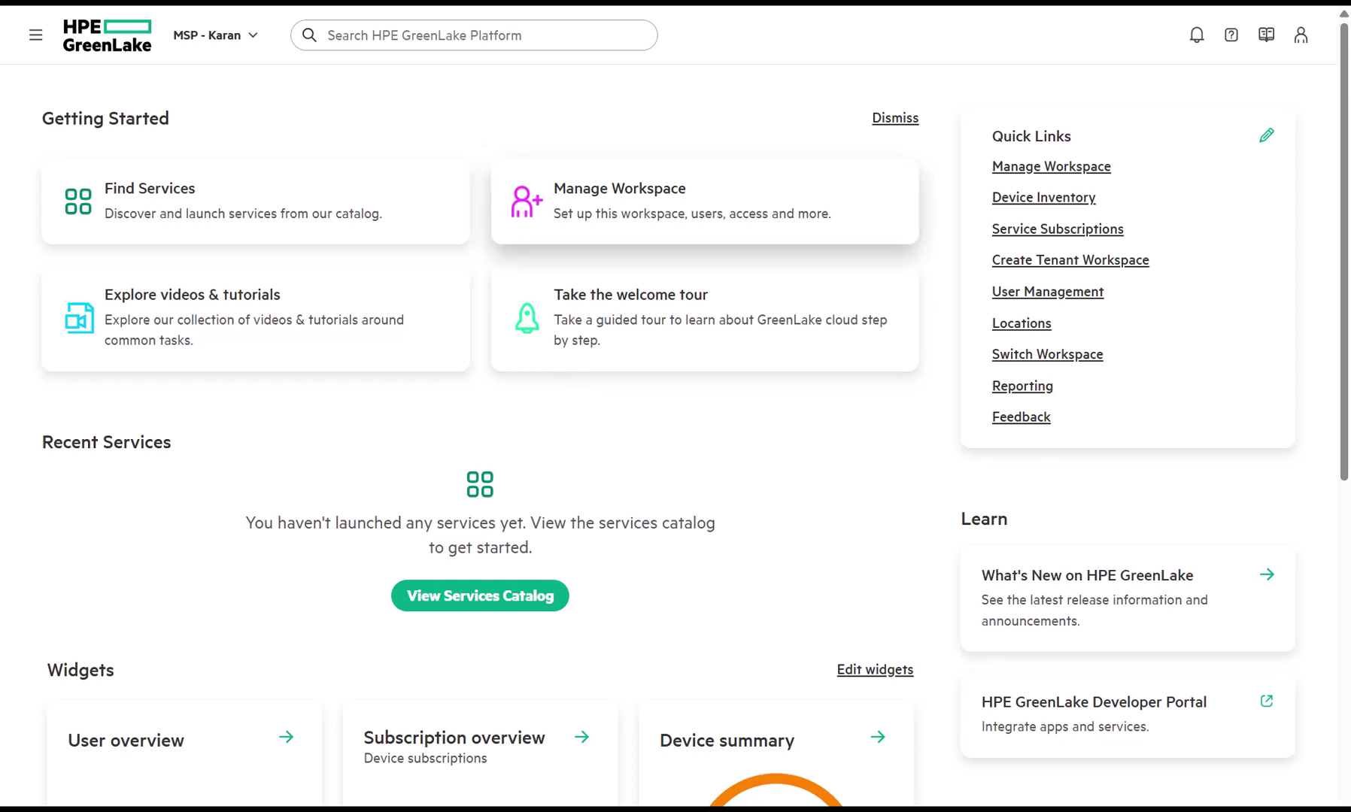
In identity & access management, start a workspace group named "COI Customers" with the description "Customers that own their inventory but MSP manages it for them.".
left_click(704, 201)
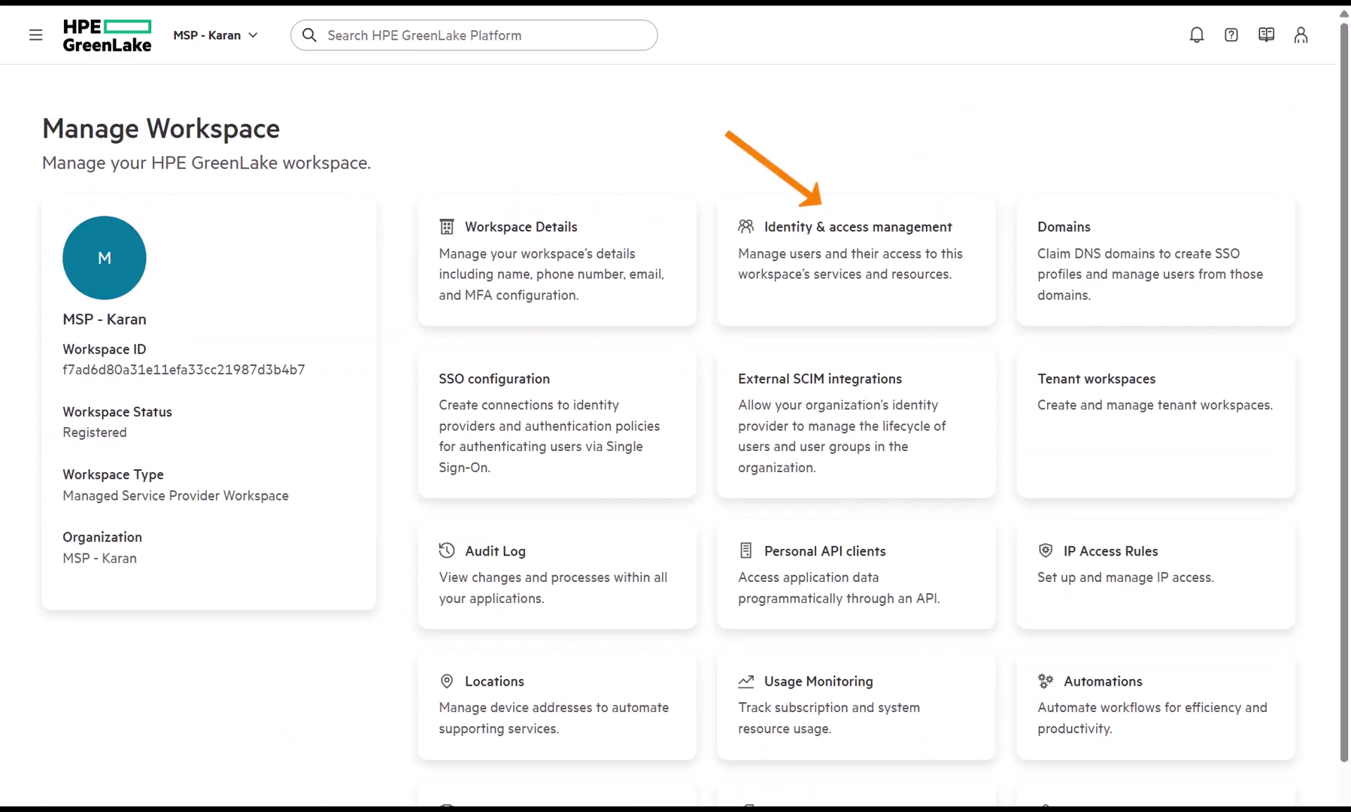
left_click(855, 261)
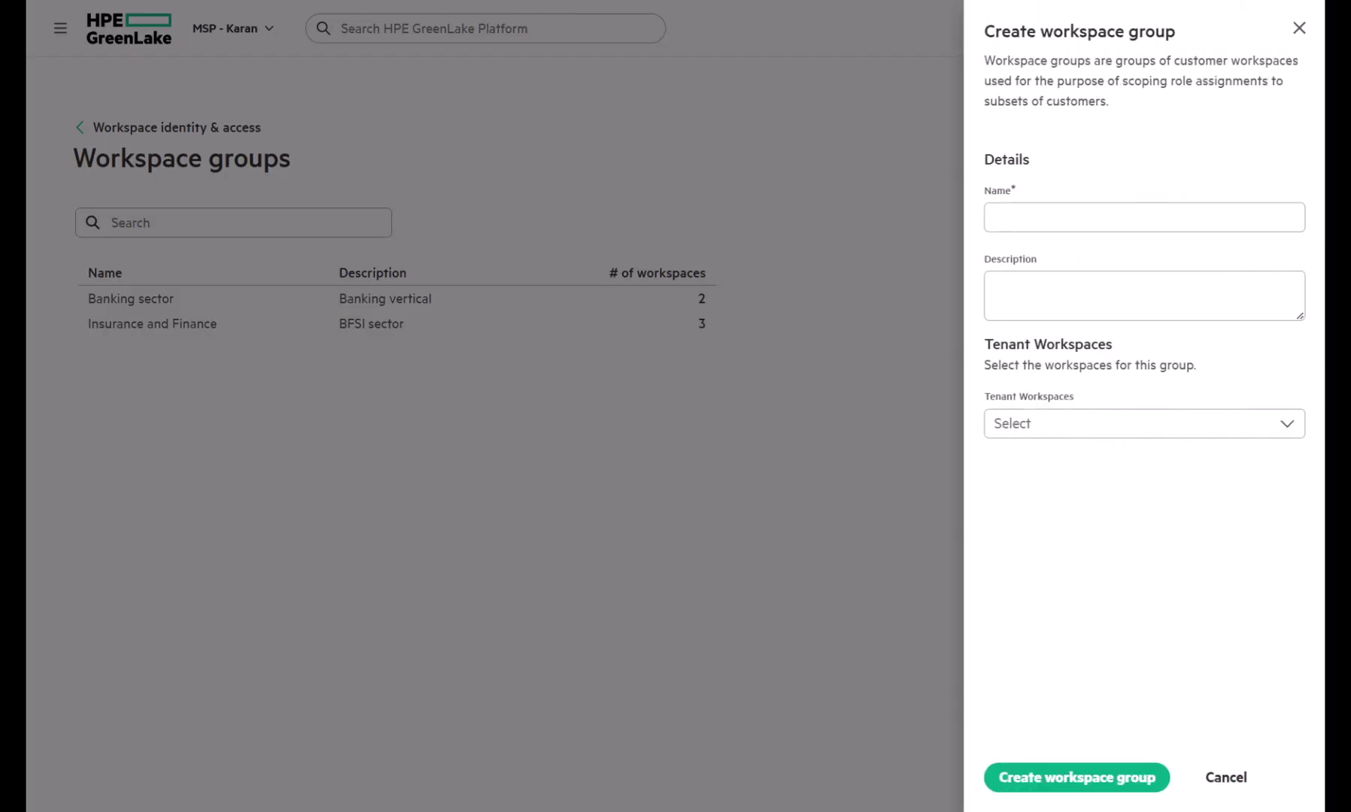
left_click(1143, 216)
type("COI Customers")
key("Tab")
type("Customers that own their invent")
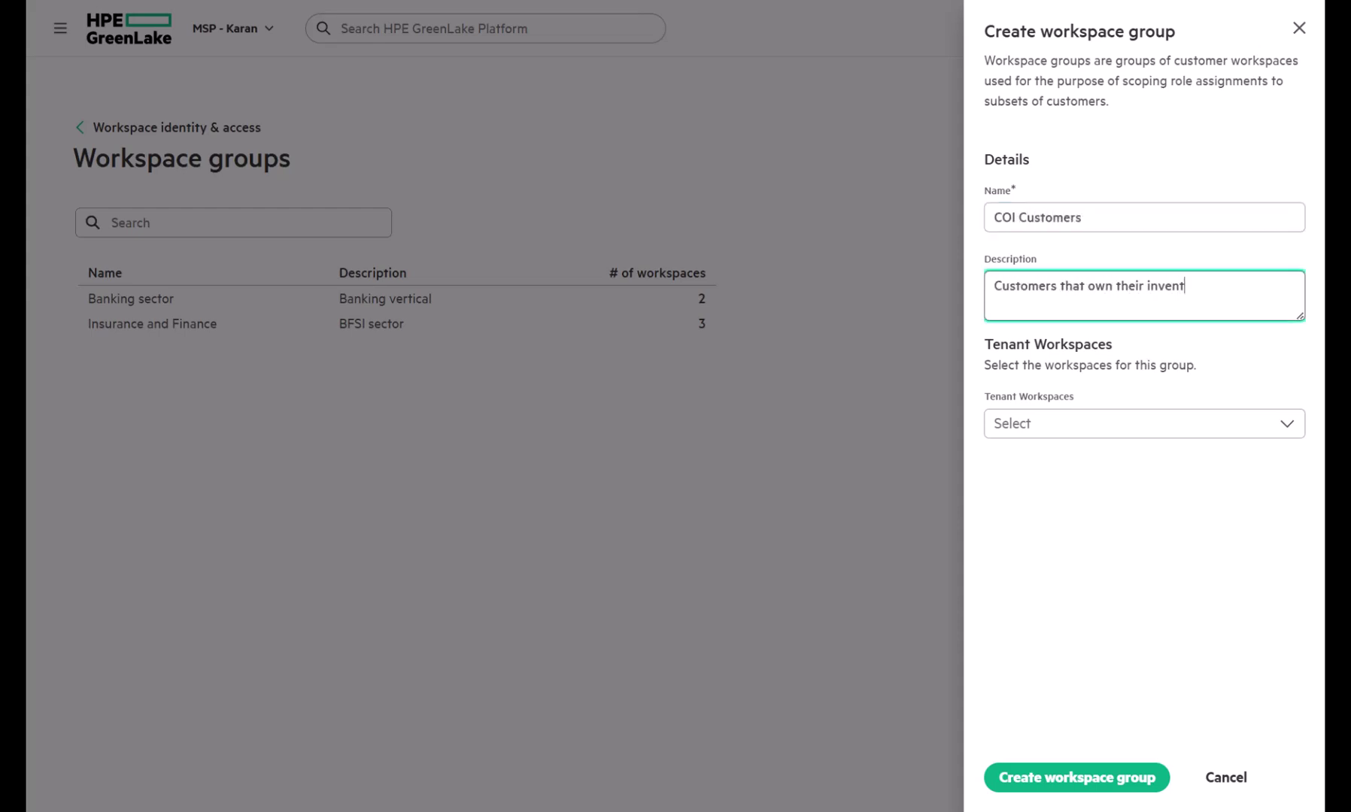
type("ory but MSP manages it for them.")
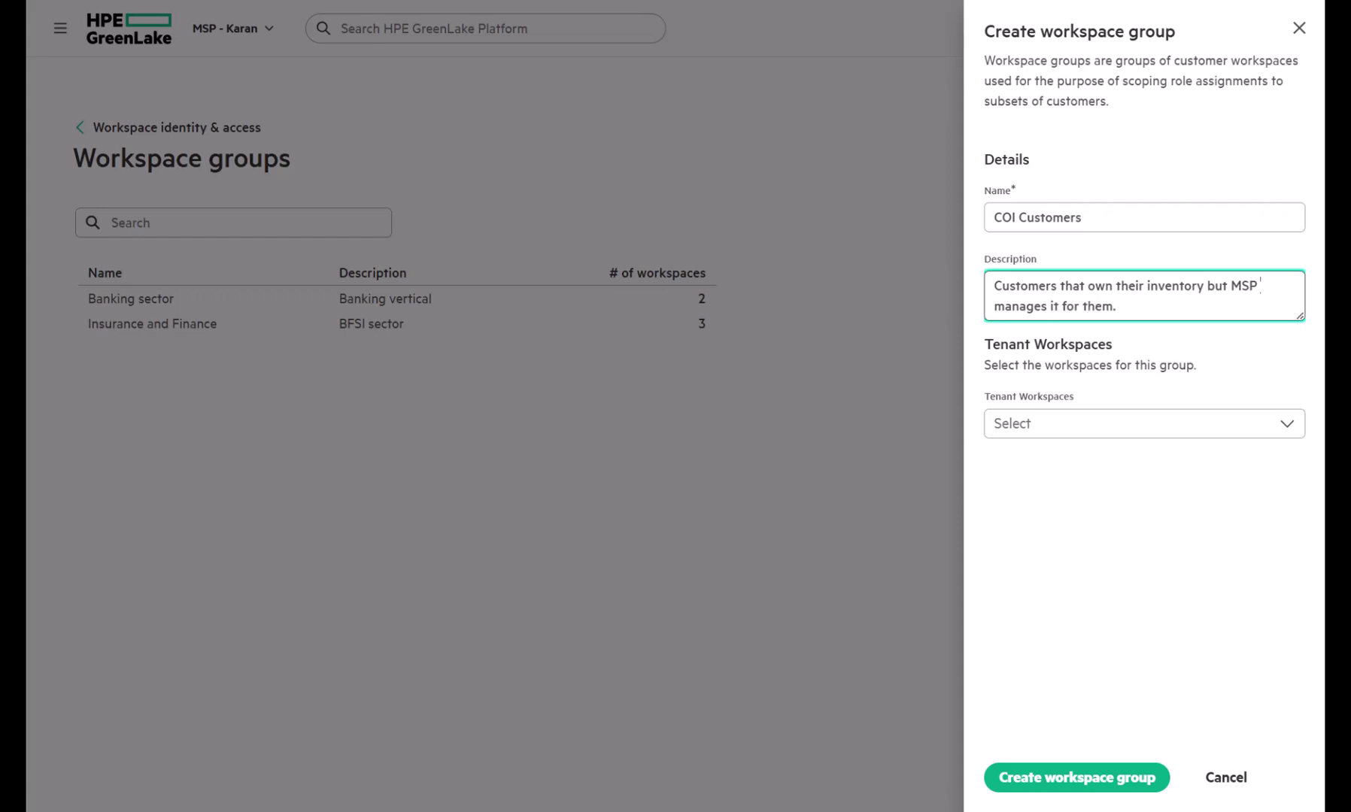
Select three tenant workspaces for the COI Customers group and create the workspace group.
left_click(1143, 423)
left_click(1015, 539)
left_click(1015, 619)
left_click(1015, 660)
key("Escape")
left_click(1076, 777)
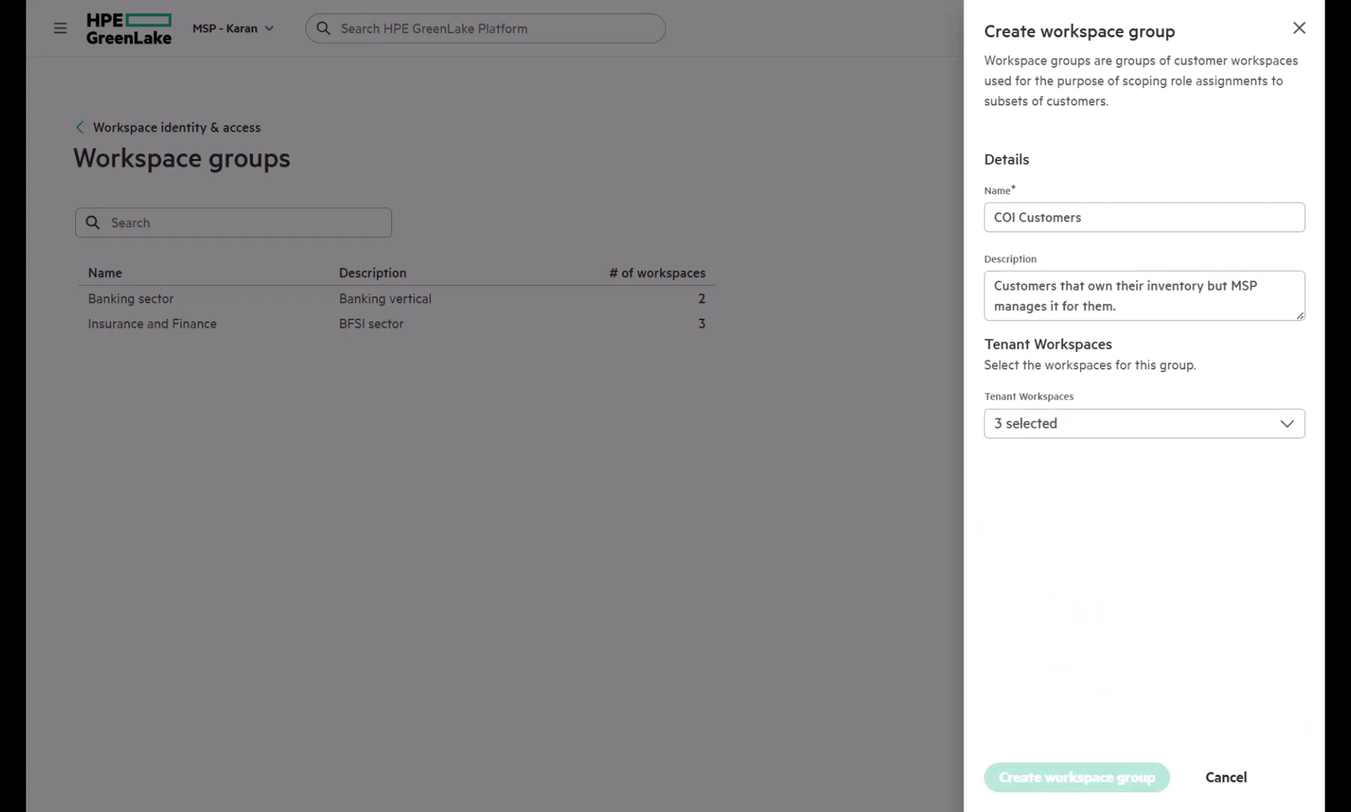
key("Return")
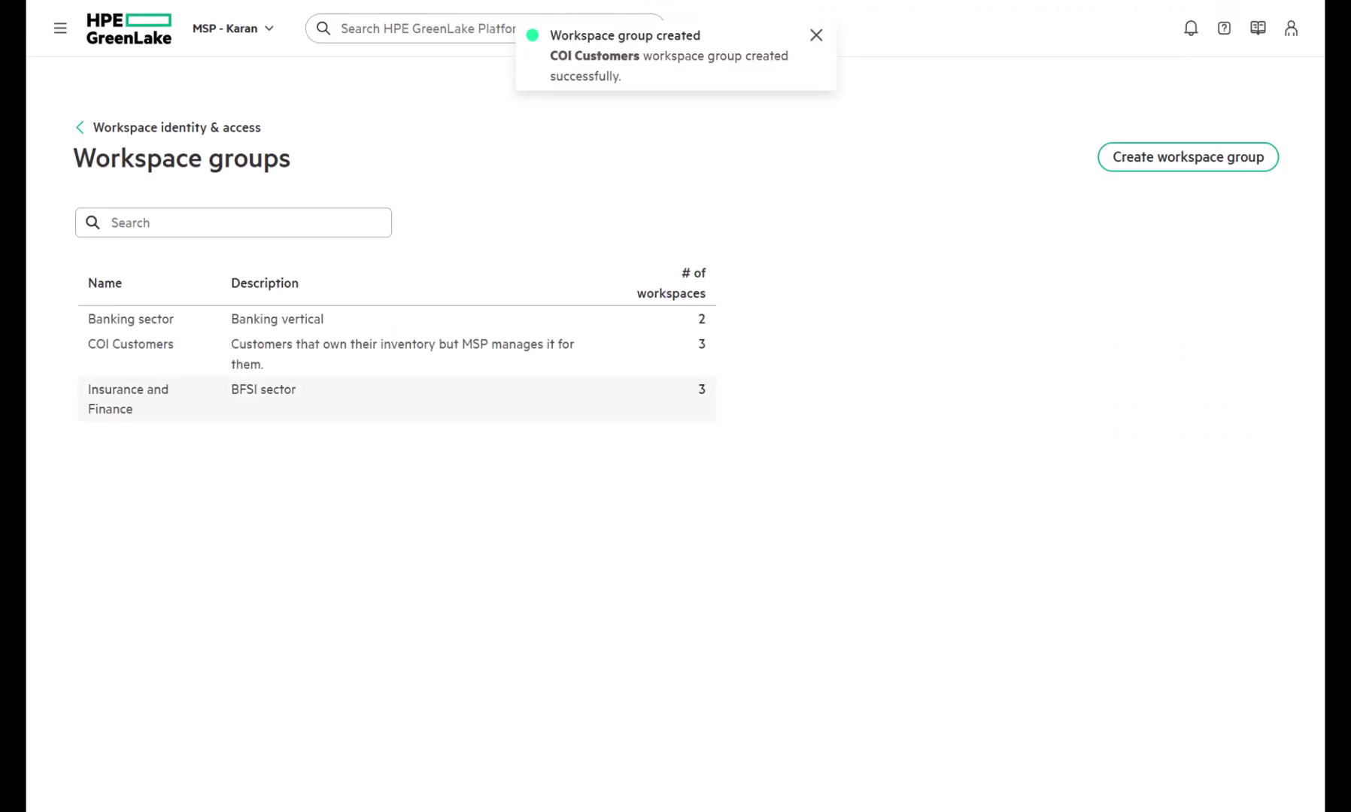
Return to identity & access management and start a new user group named "COI Tenant Management".
left_click(167, 127)
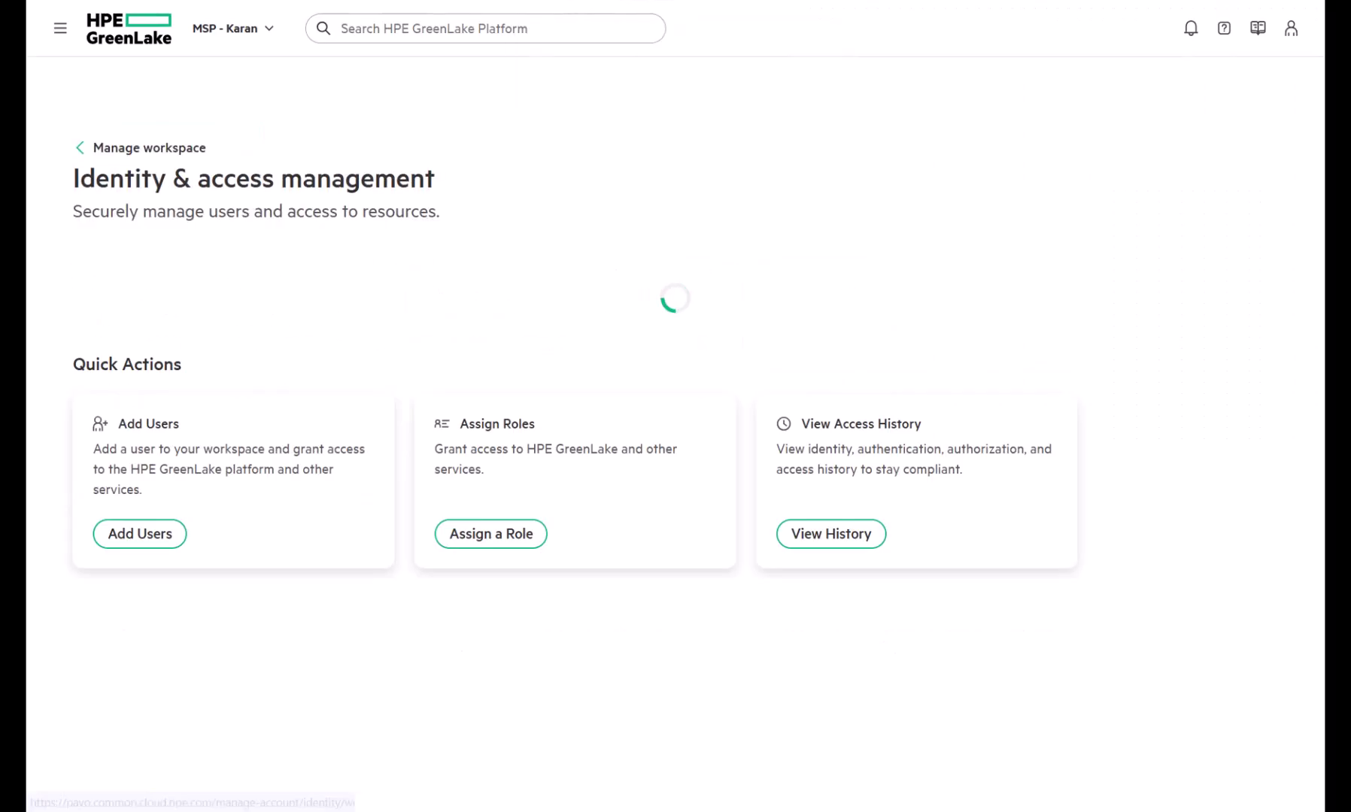
key("Tab")
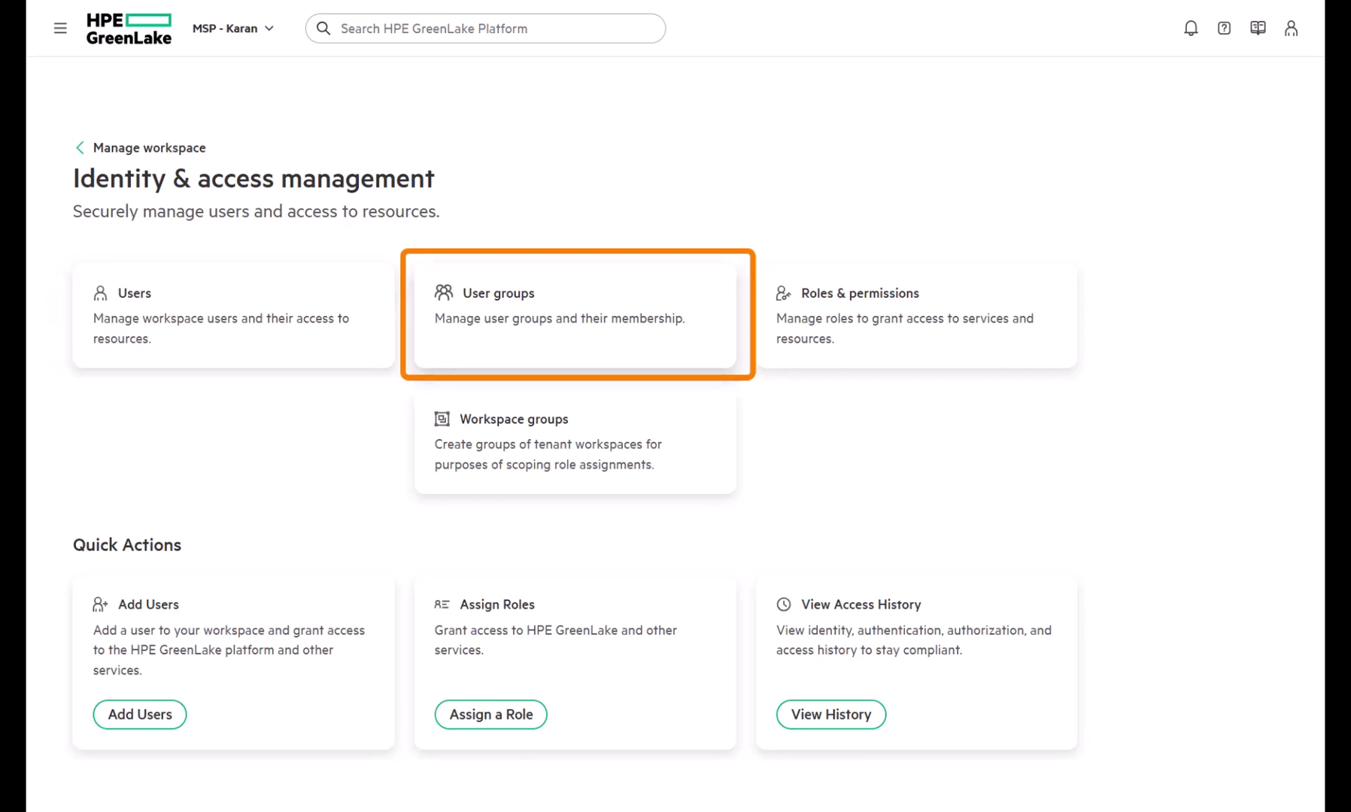
key("Return")
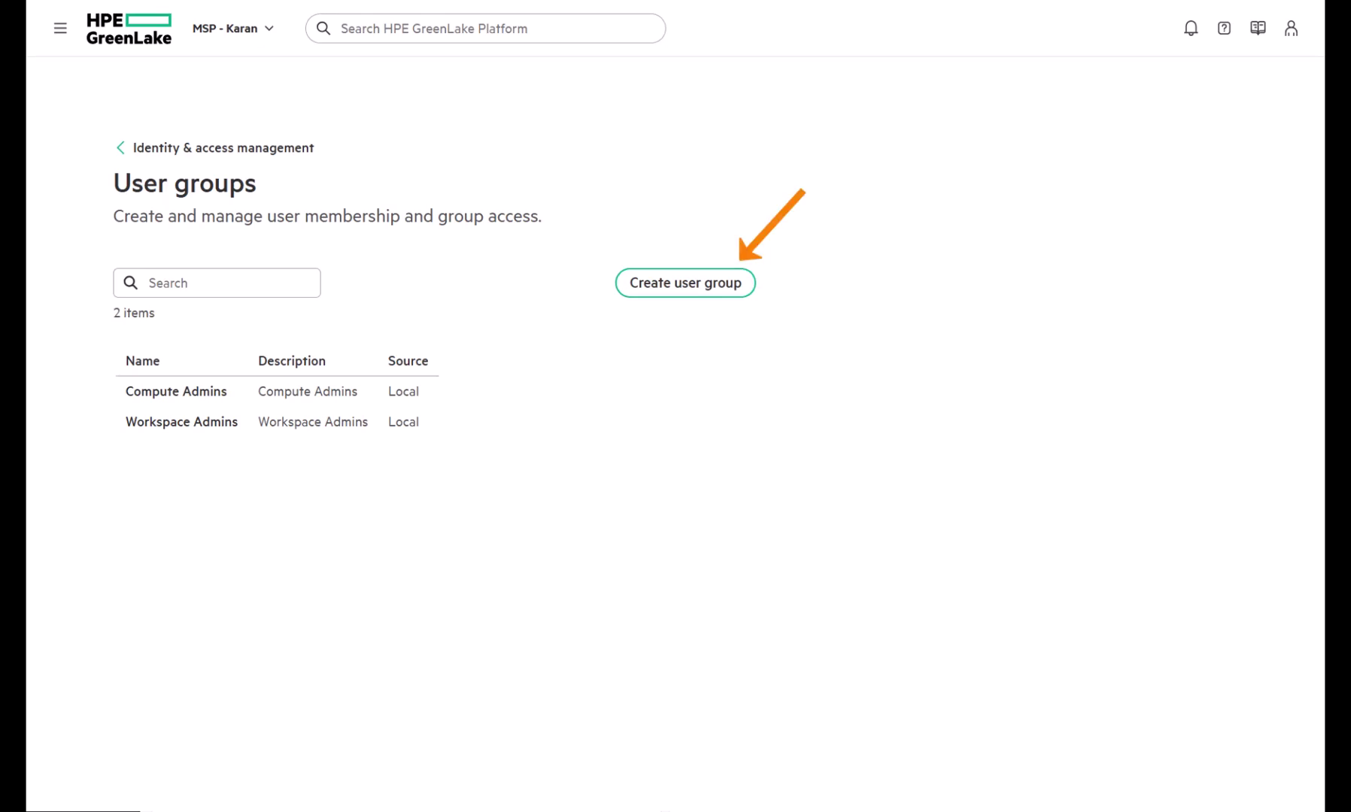
key("Return")
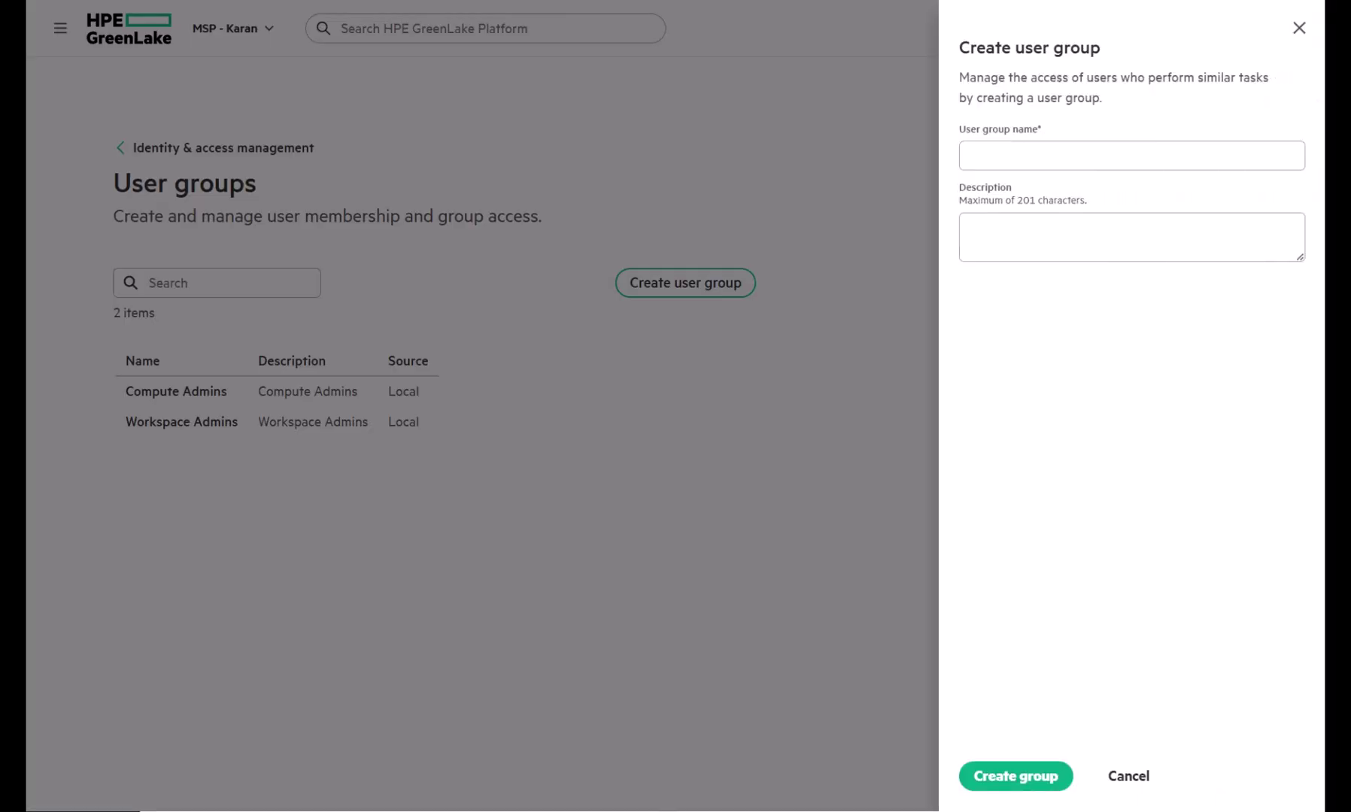
left_click(1132, 155)
type("COI")
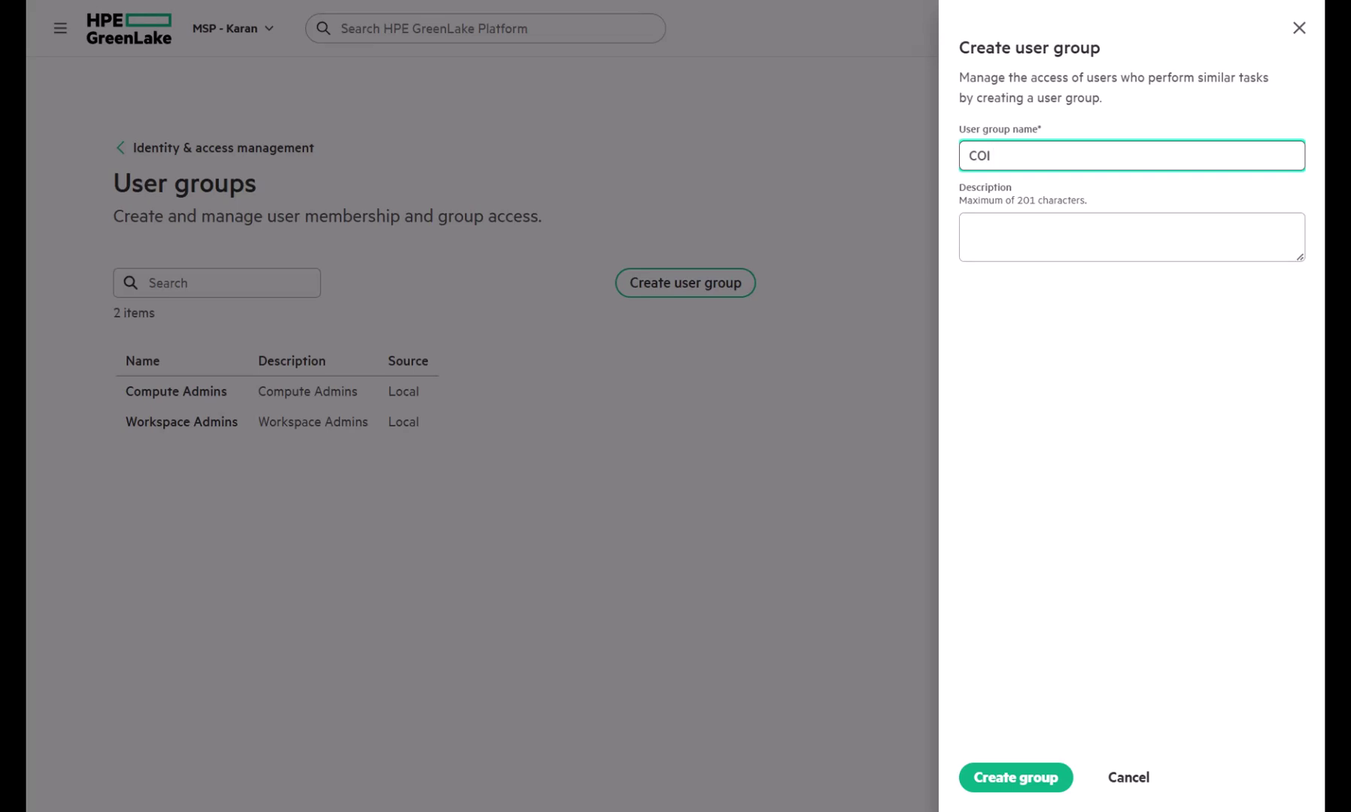
type(" TEnant Management")
left_click(1010, 156)
key("BackSpace")
type("e")
Describe the new user group as "Users with COI customers" and create it.
left_click(969, 227)
type("Users")
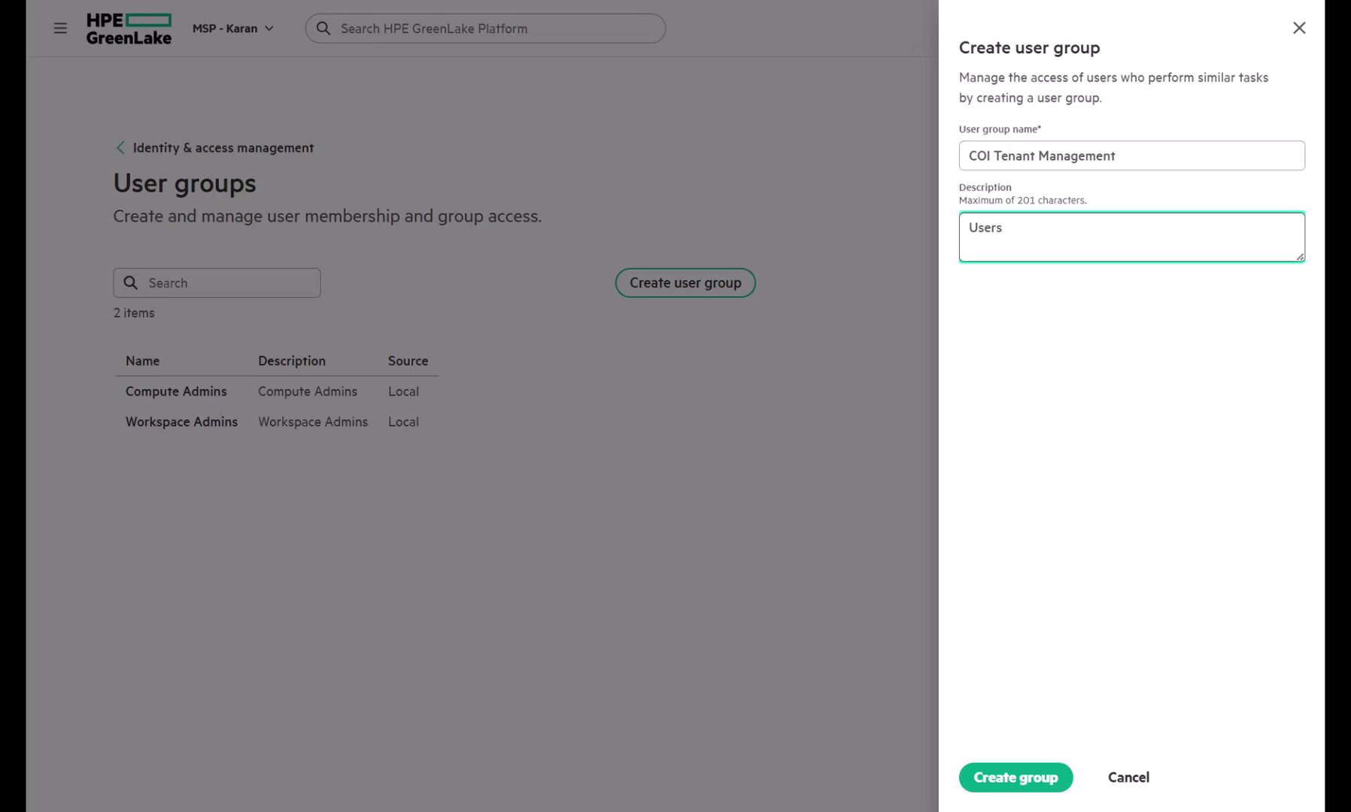
type(" with COI customers")
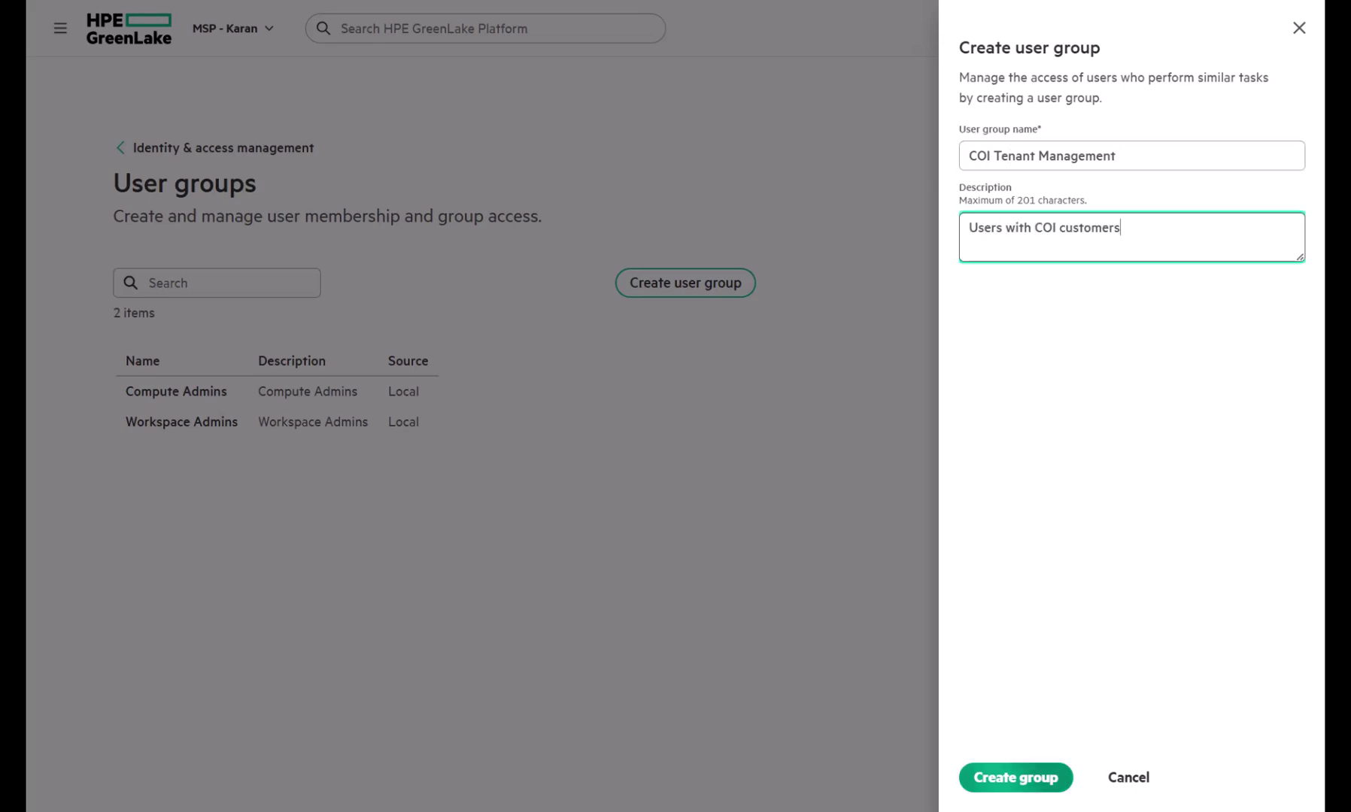
left_click(1015, 777)
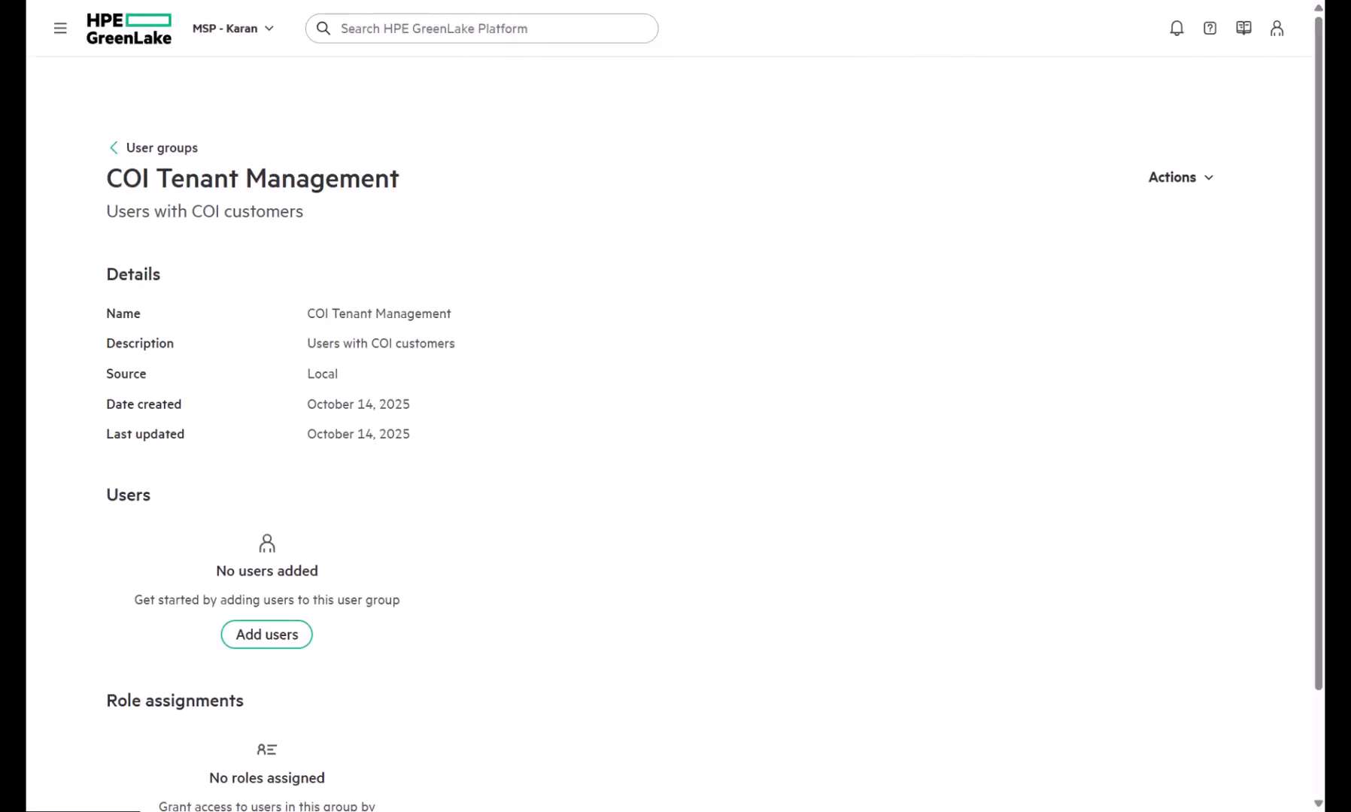
Add the second, fifth and sixth listed users to the COI Tenant Management user group.
left_click(266, 634)
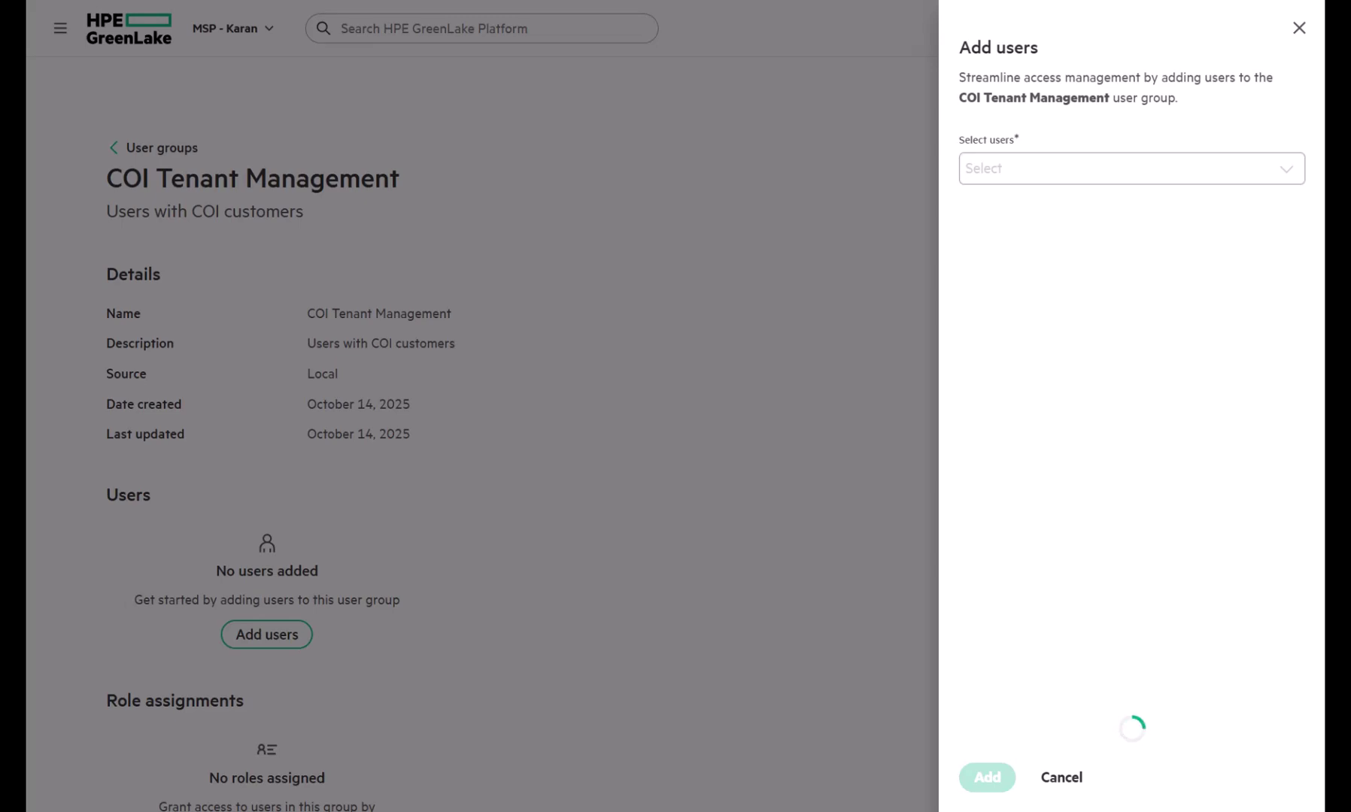
left_click(1130, 168)
left_click(980, 331)
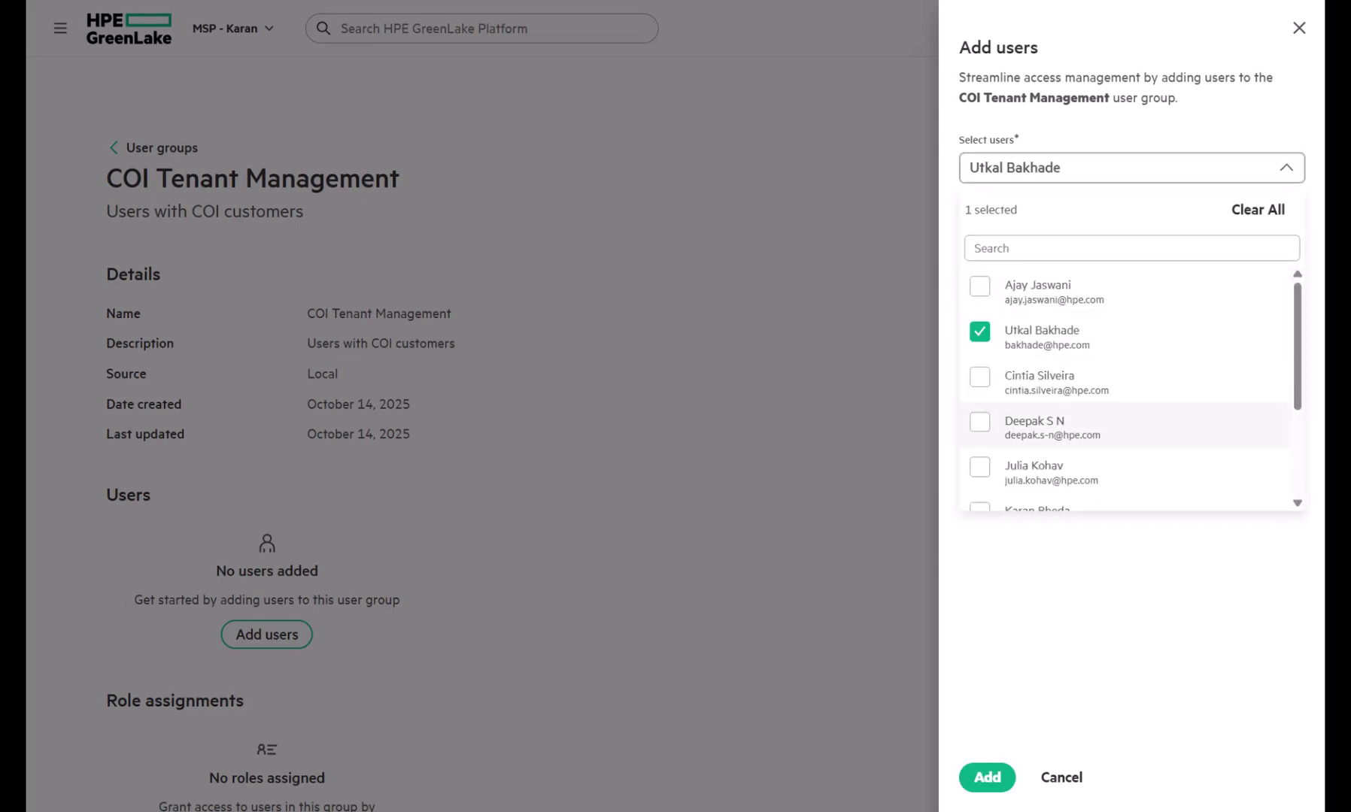
left_click(980, 467)
scroll(1054, 481, "down", 1)
left_click(980, 486)
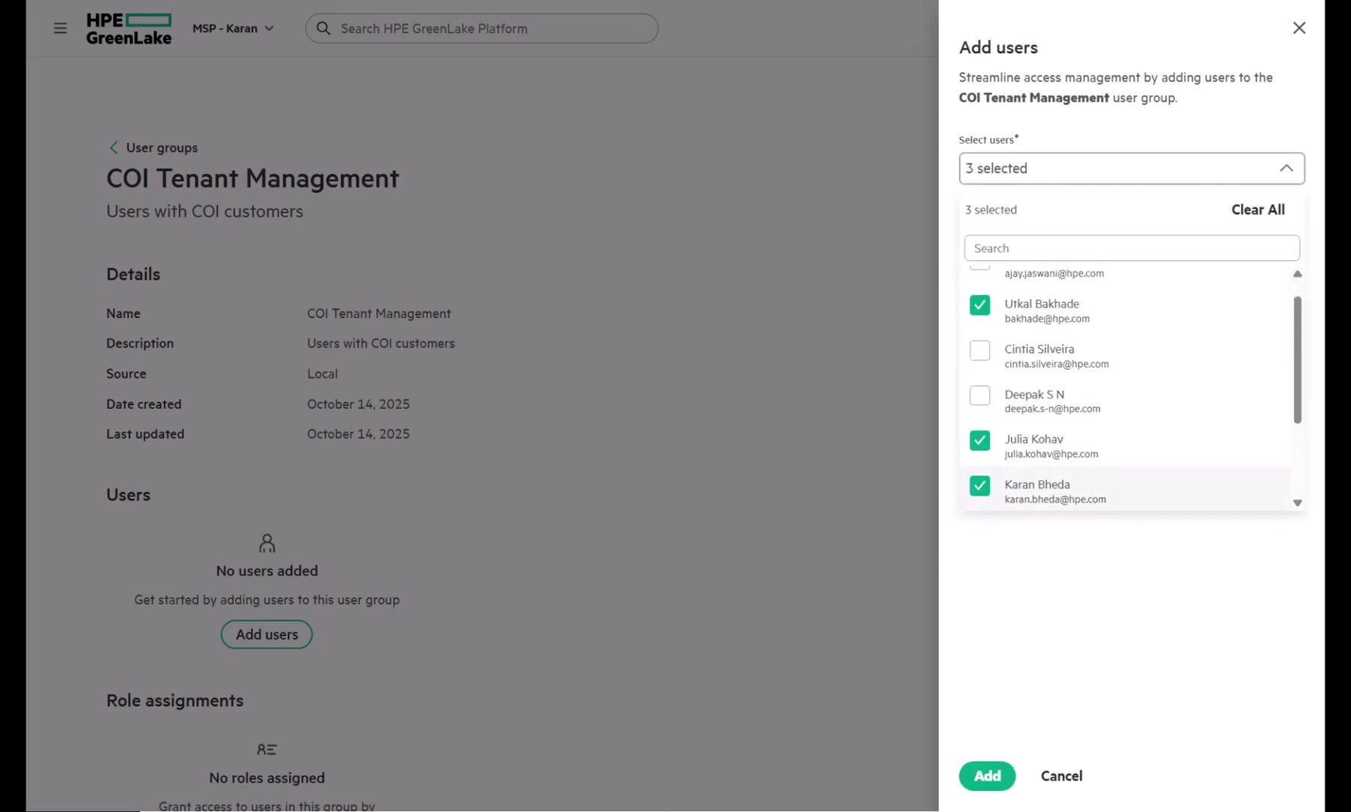
left_click(987, 775)
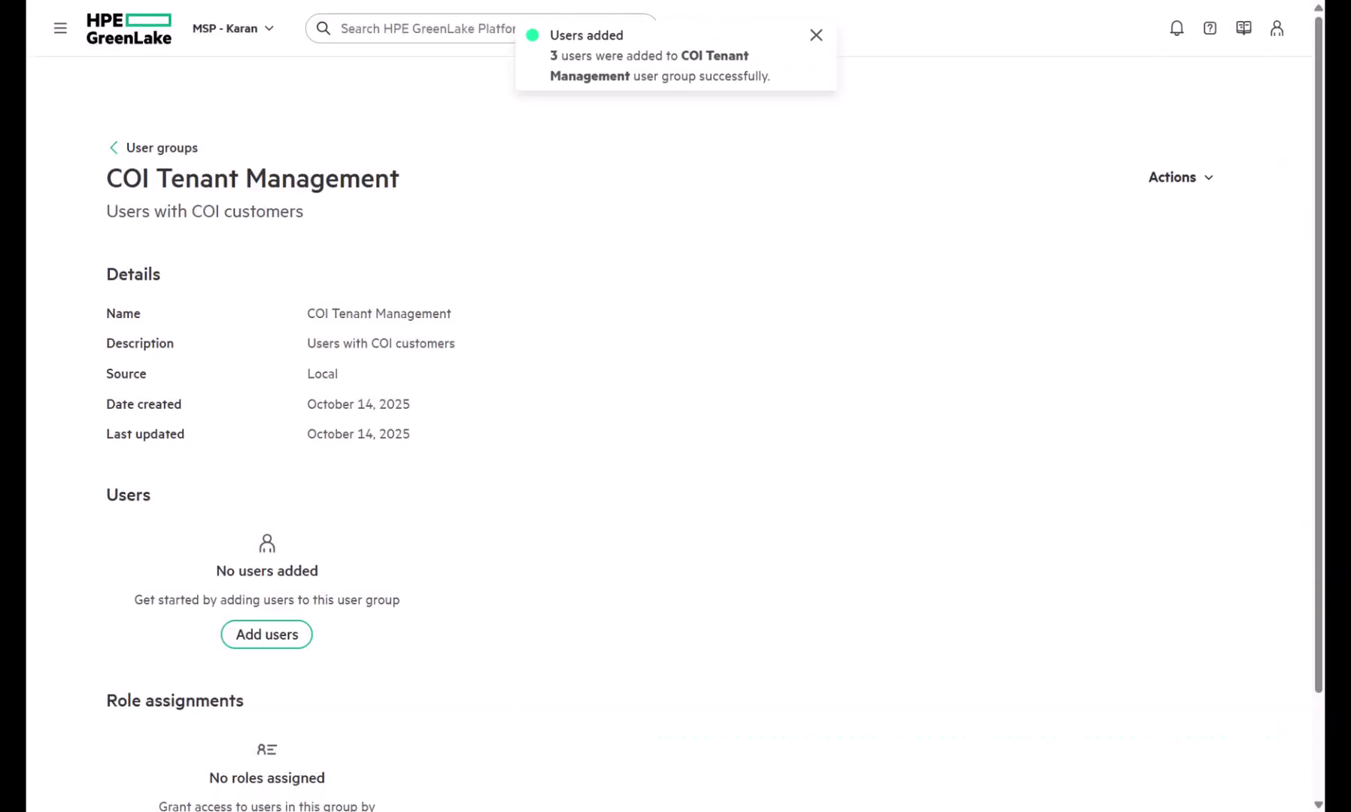
Assign the Workspace Member role to the user group, with no MSP workspace access and customer scope limited to the COI Customers workspace group.
scroll(519, 406, "down", 3)
left_click(267, 737)
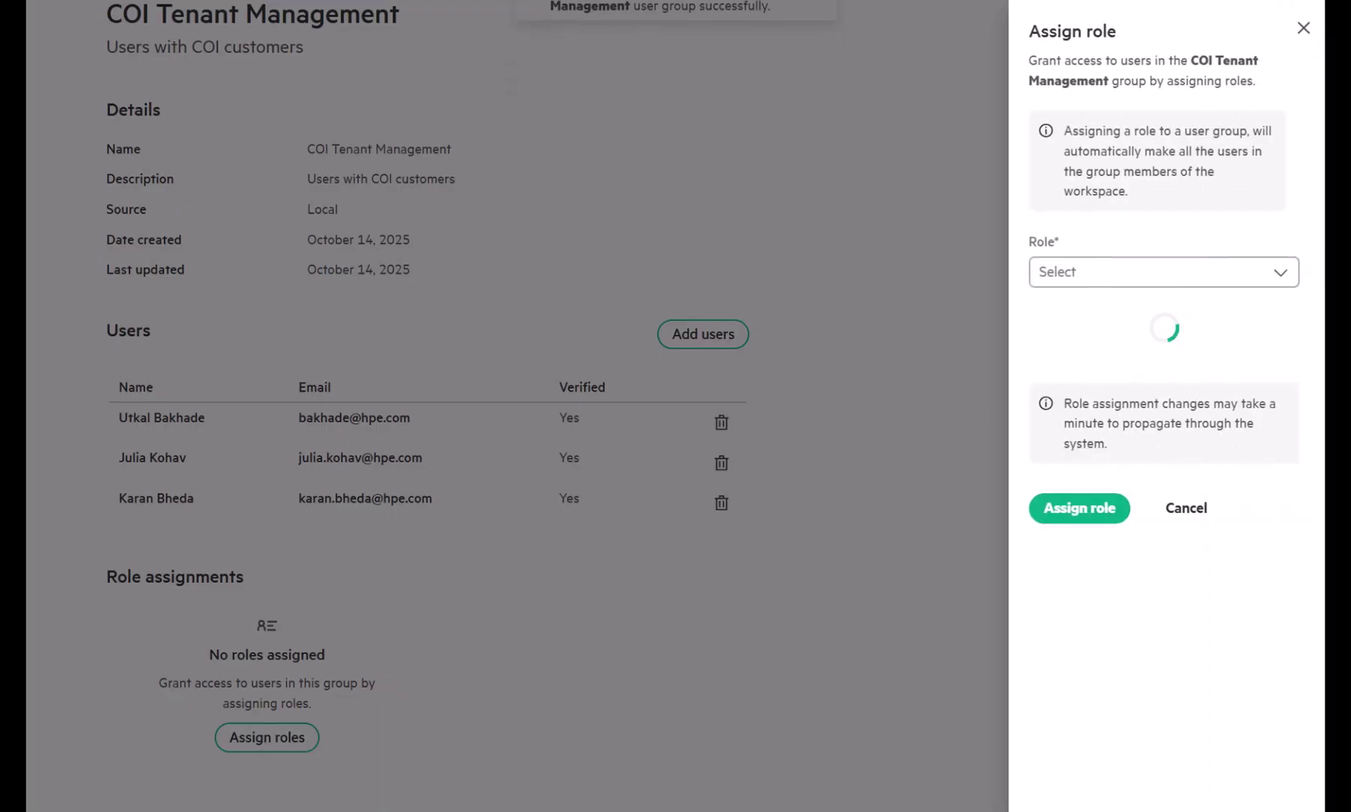
left_click(1158, 272)
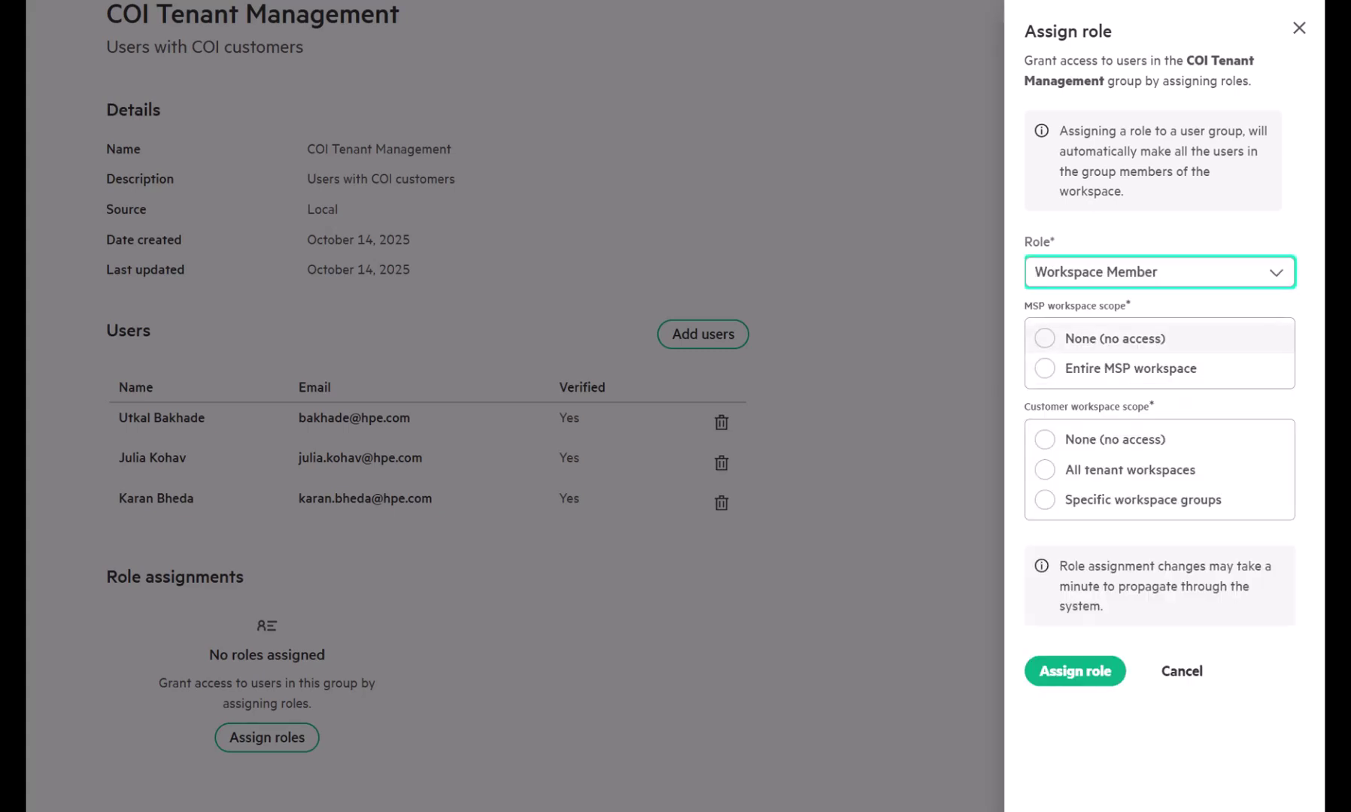
left_click(1045, 339)
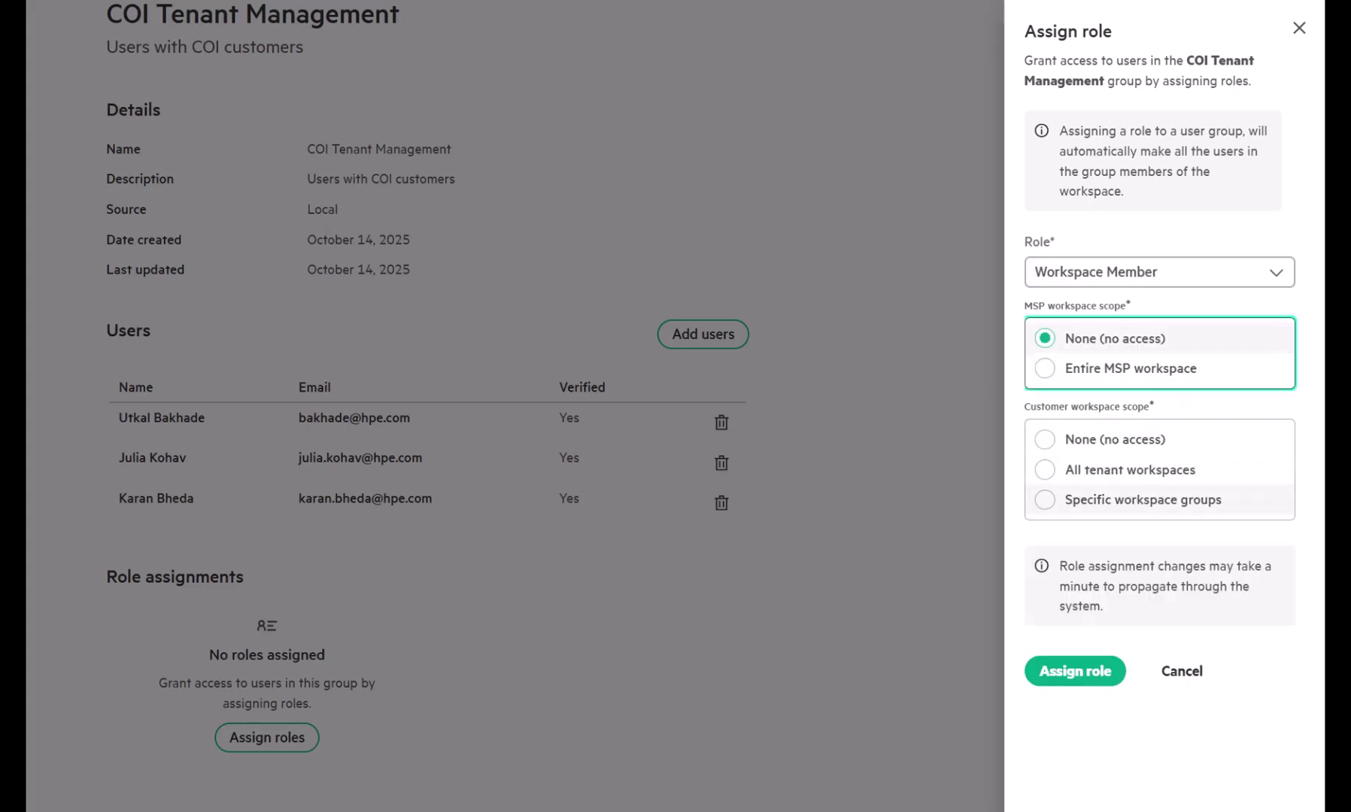
left_click(1045, 499)
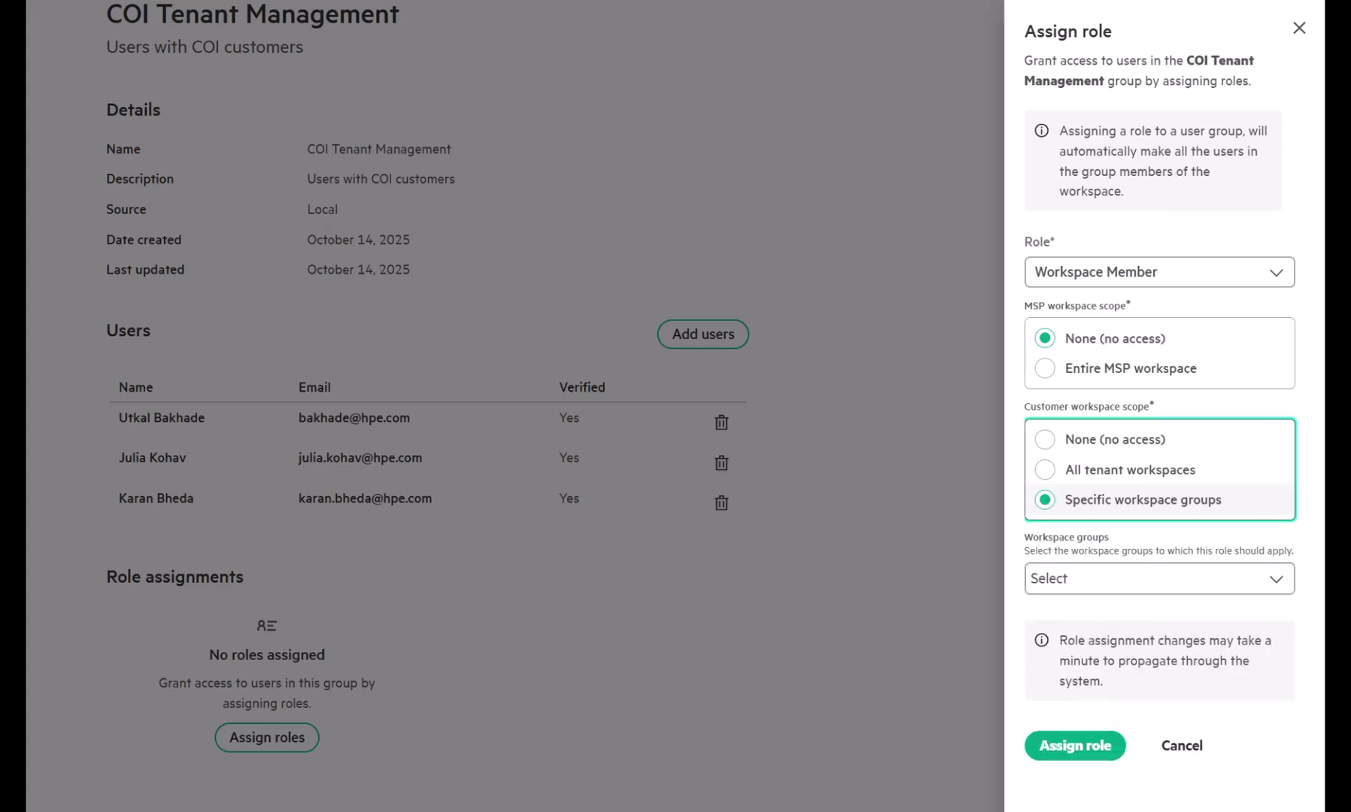
left_click(1158, 579)
left_click(1040, 684)
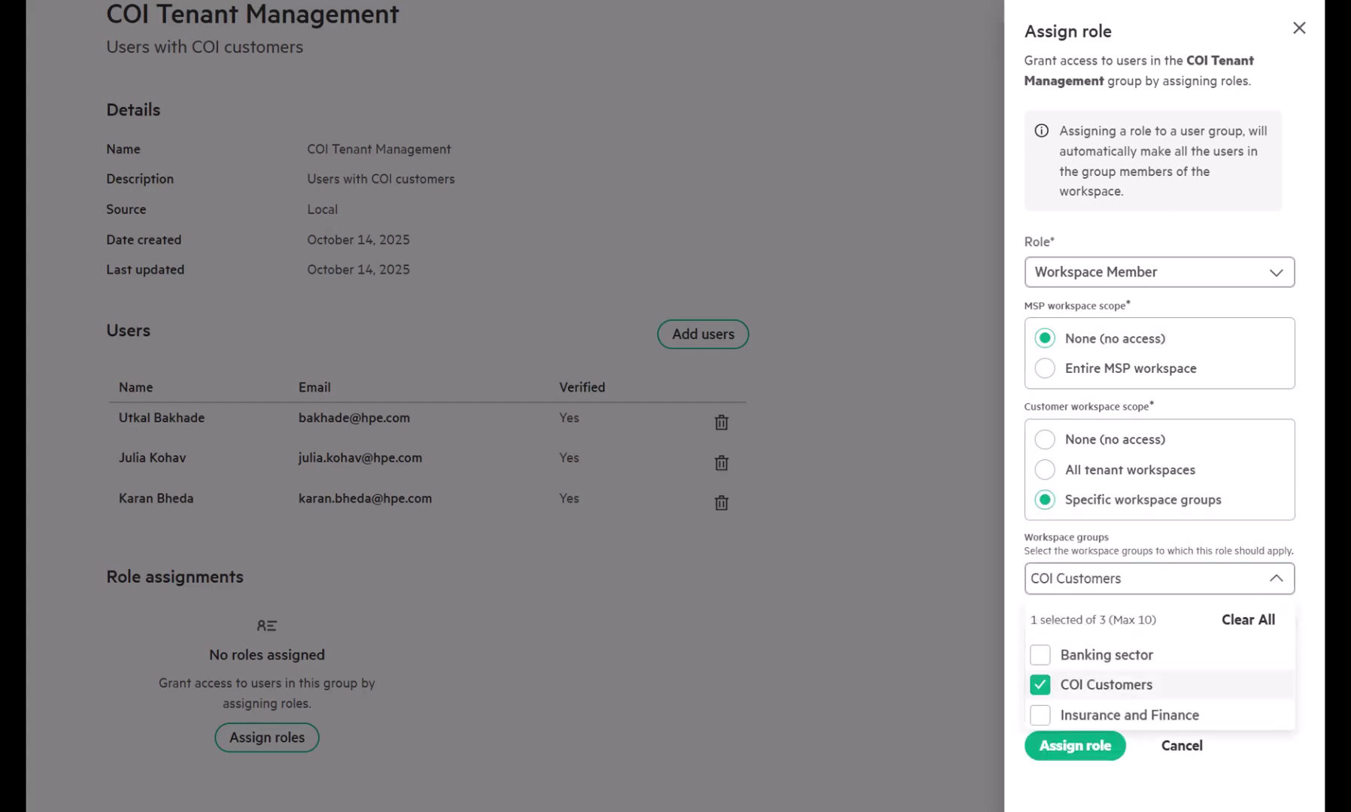
key("Escape")
left_click(1075, 745)
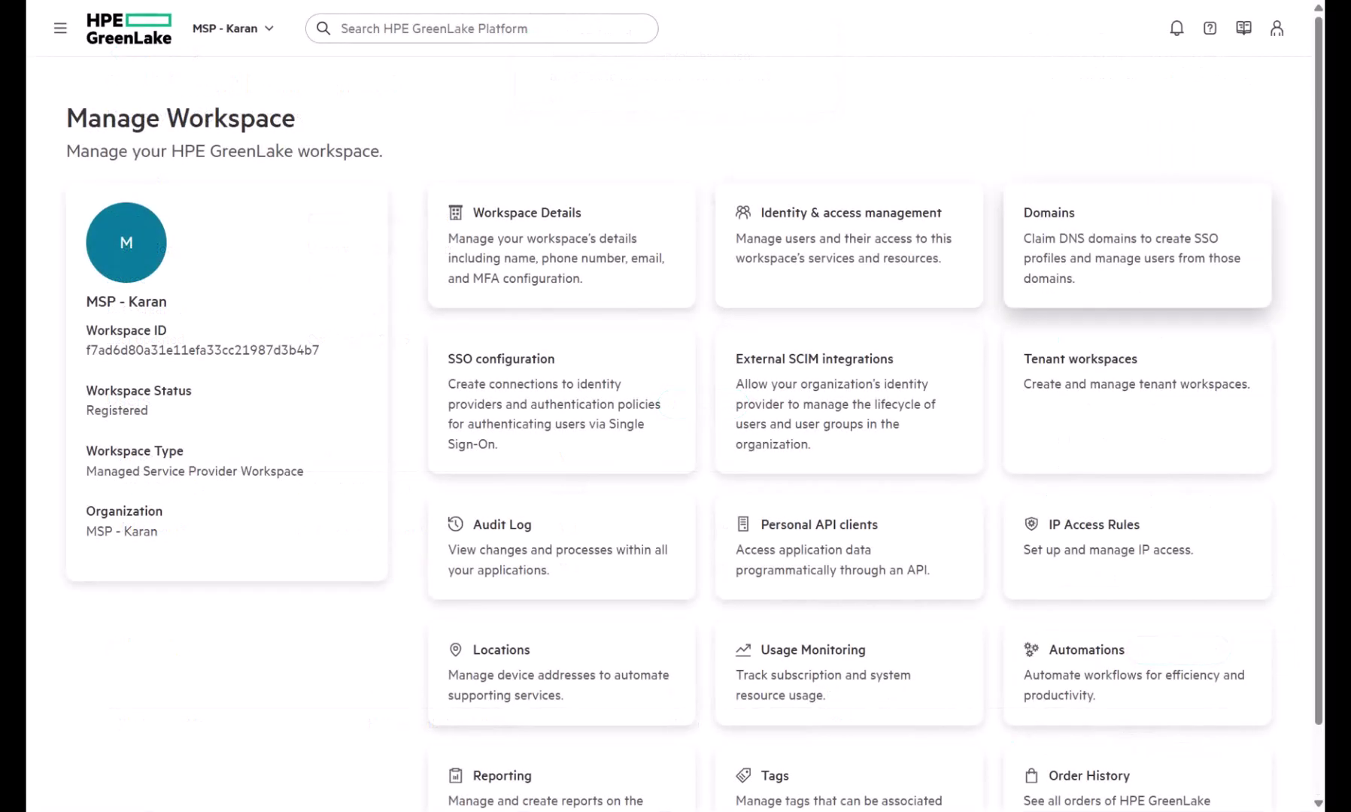
Add a domain claim for happyfunjoy.in in the workspace's domains and close the ownership verification instructions.
left_click(1137, 246)
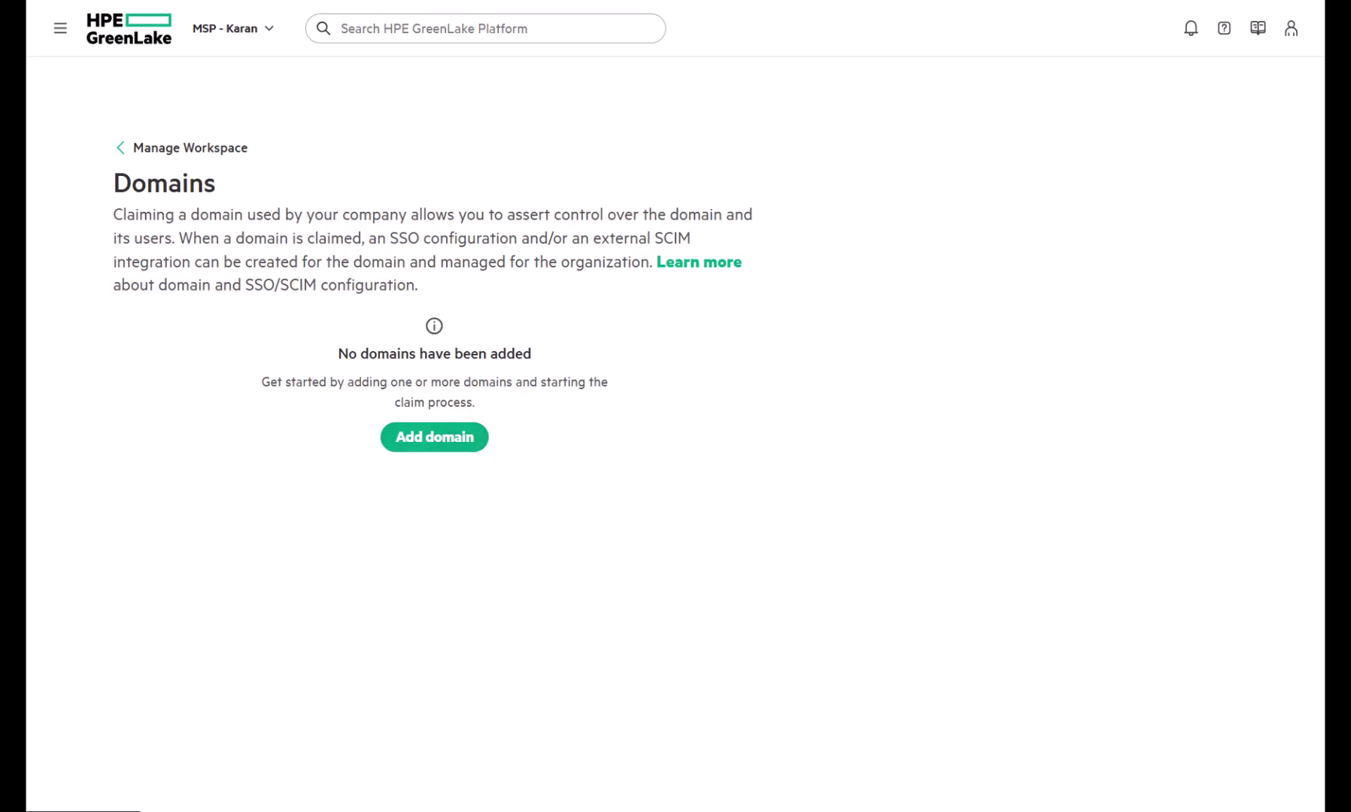
left_click(514, 395)
type("happyfunjoy.in")
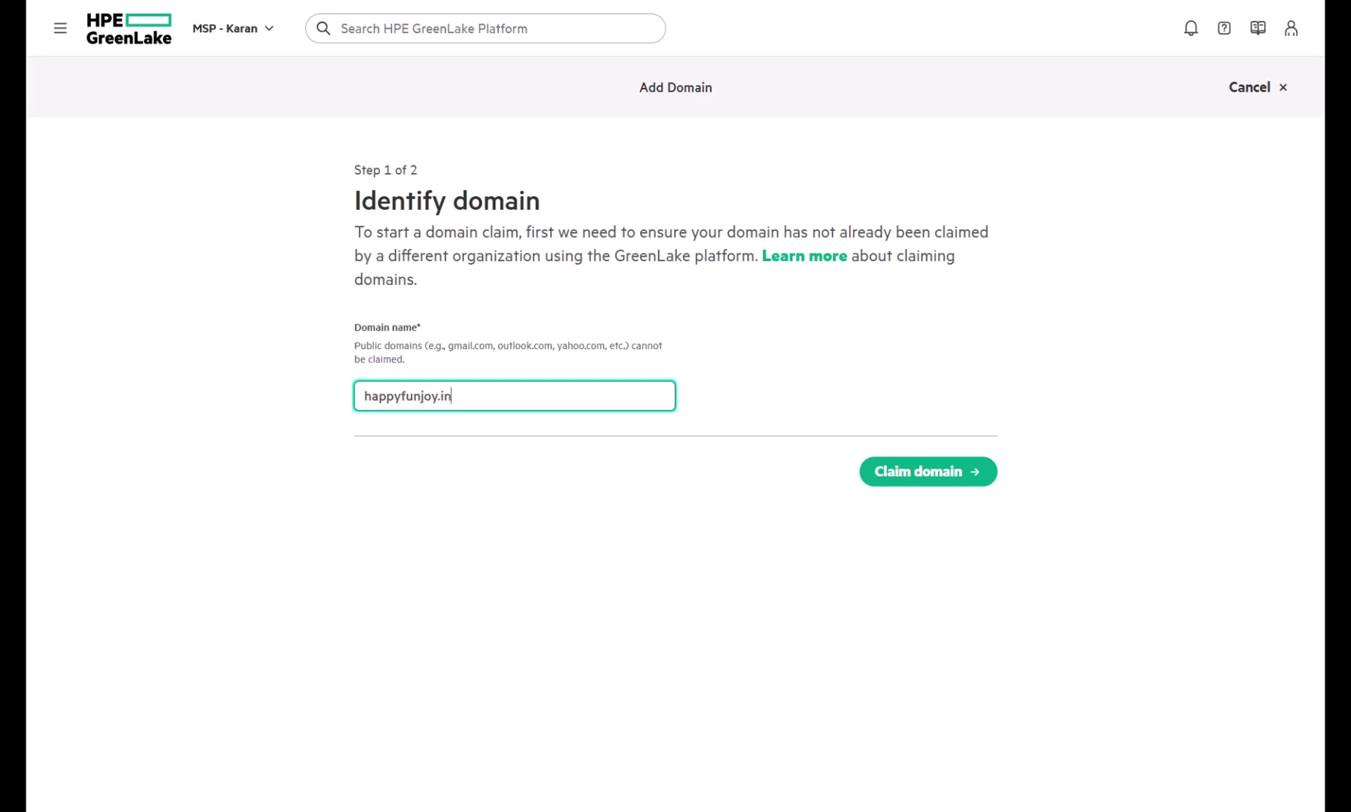
left_click(928, 472)
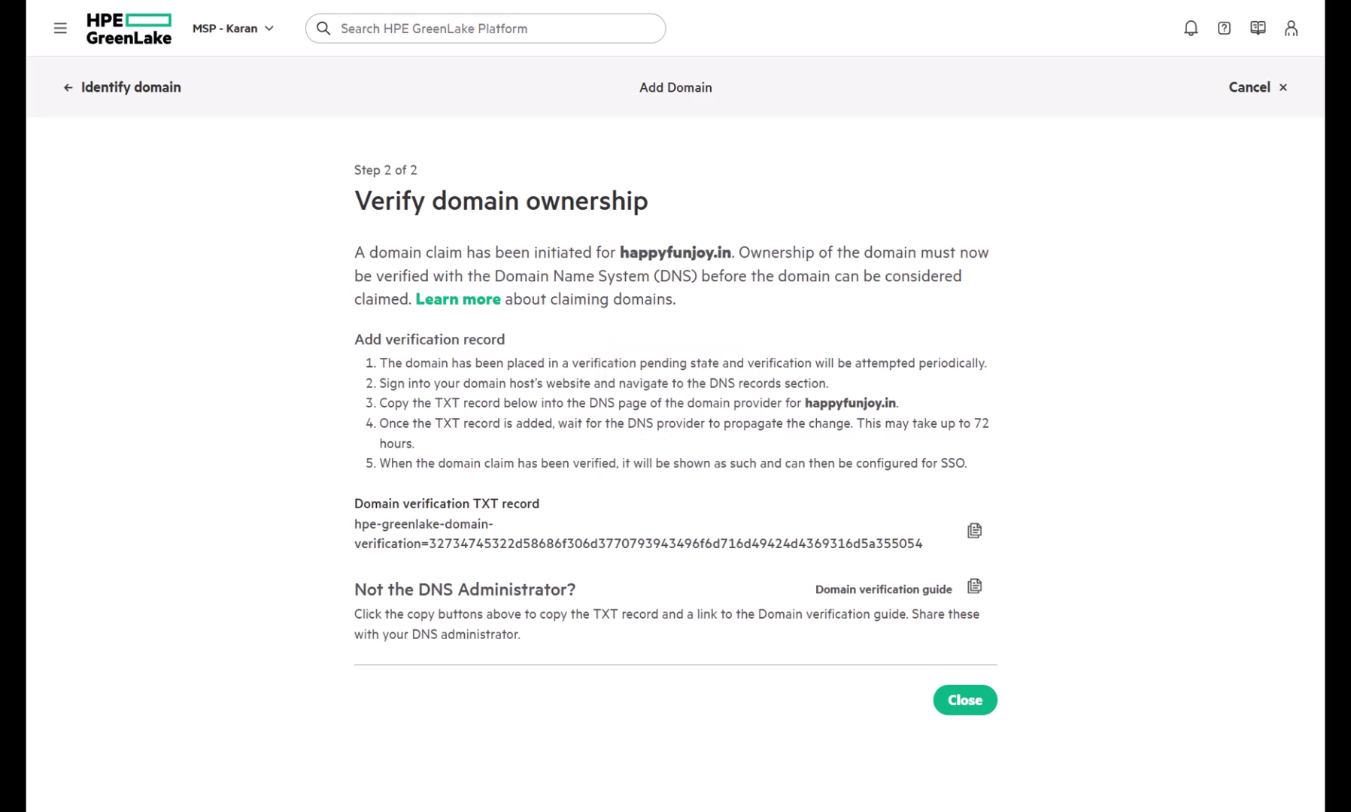
left_click(965, 700)
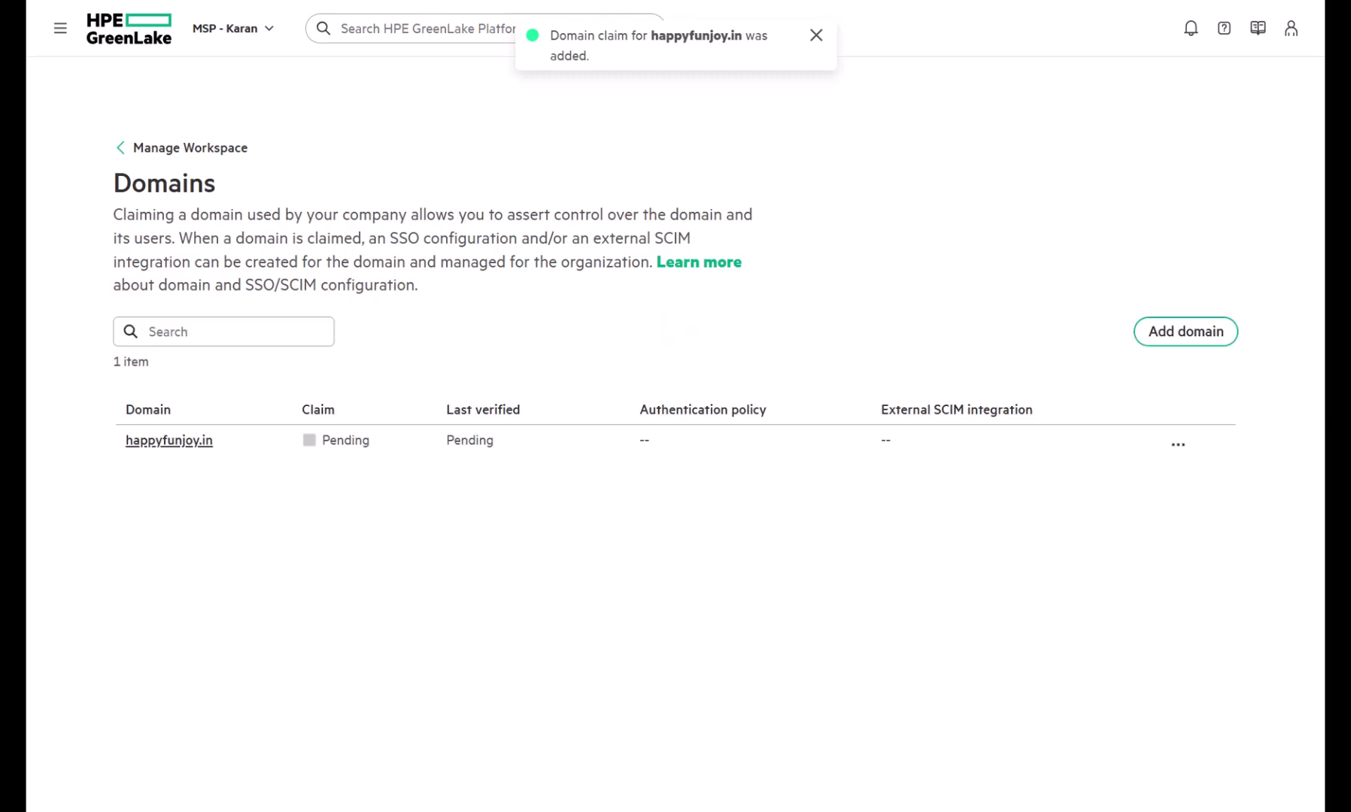
Start creating an SSO connection in the workspace's SSO configuration with OpenID Connect as the authentication protocol.
left_click(191, 147)
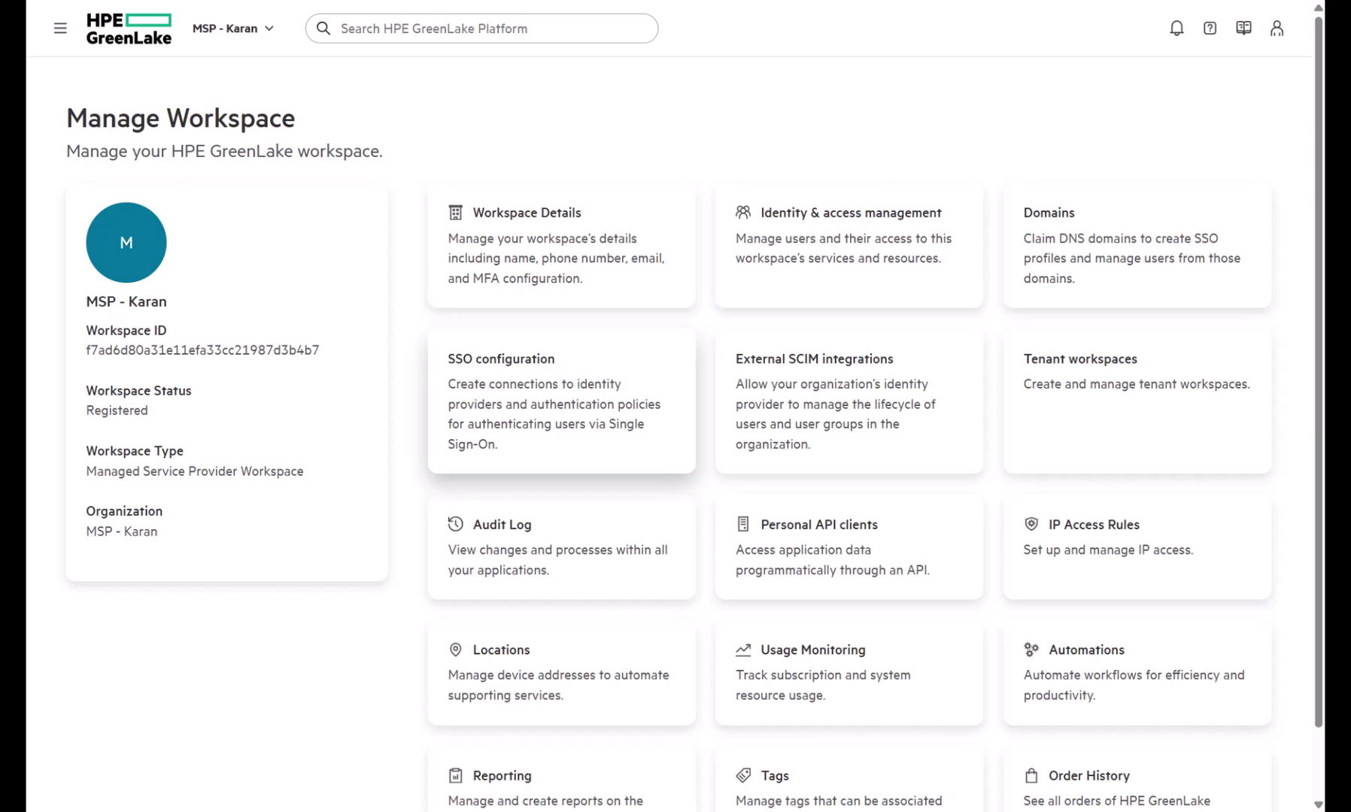
left_click(561, 401)
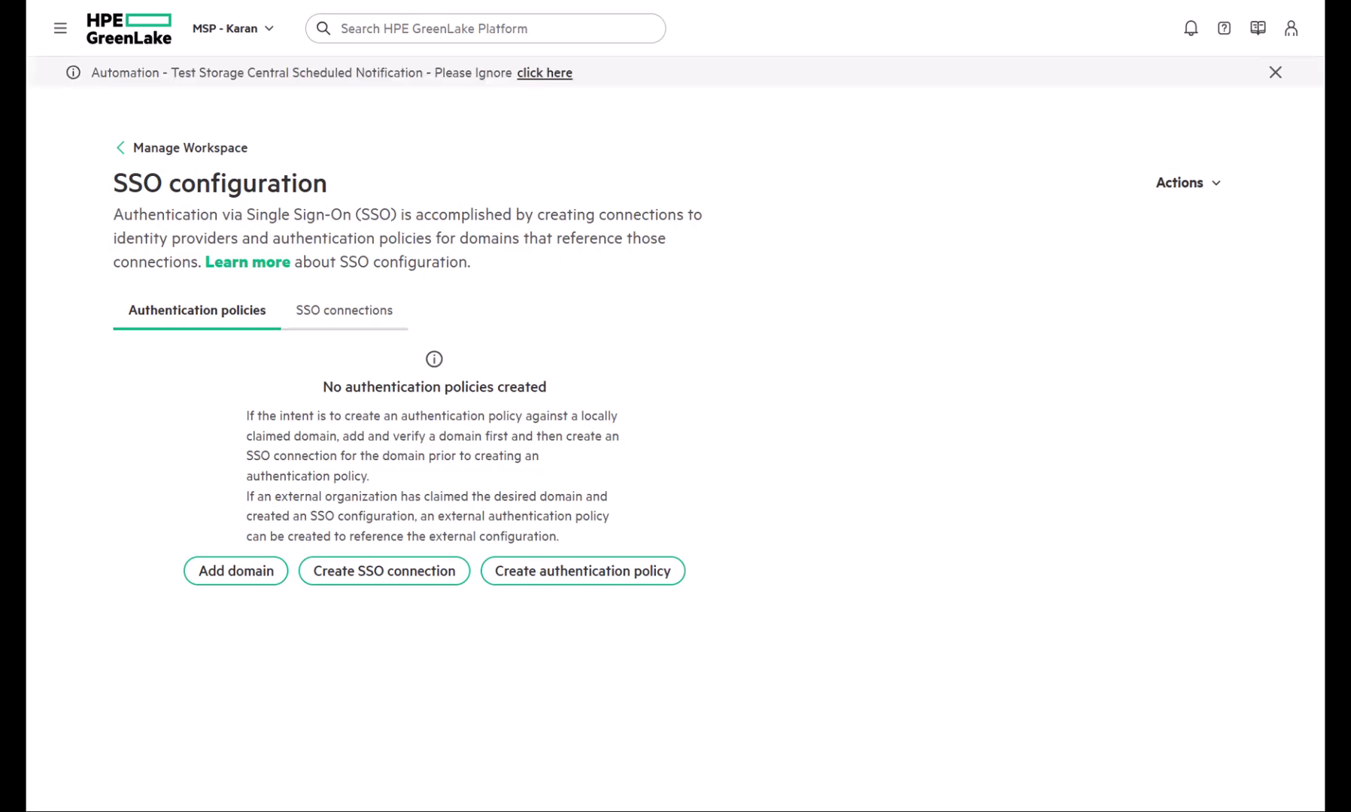
left_click(344, 310)
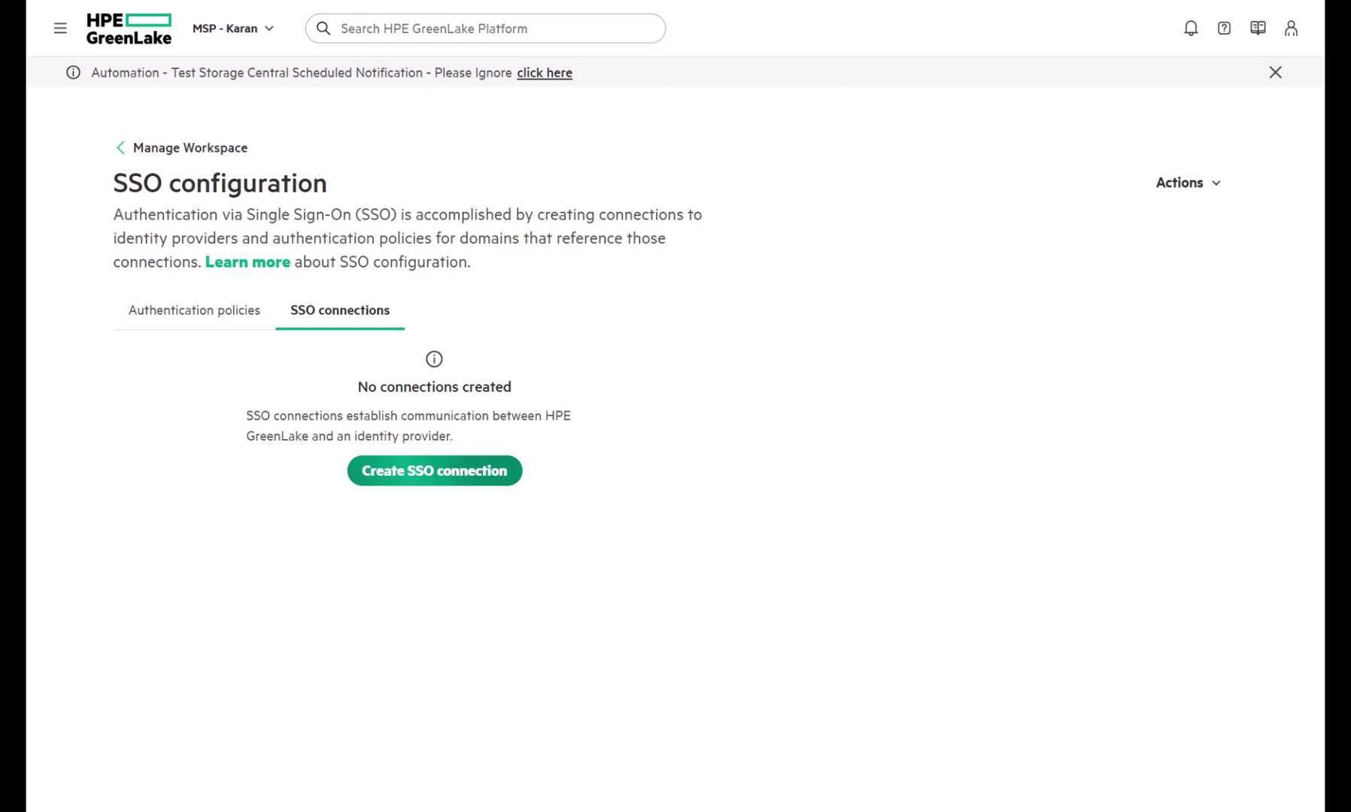
left_click(435, 471)
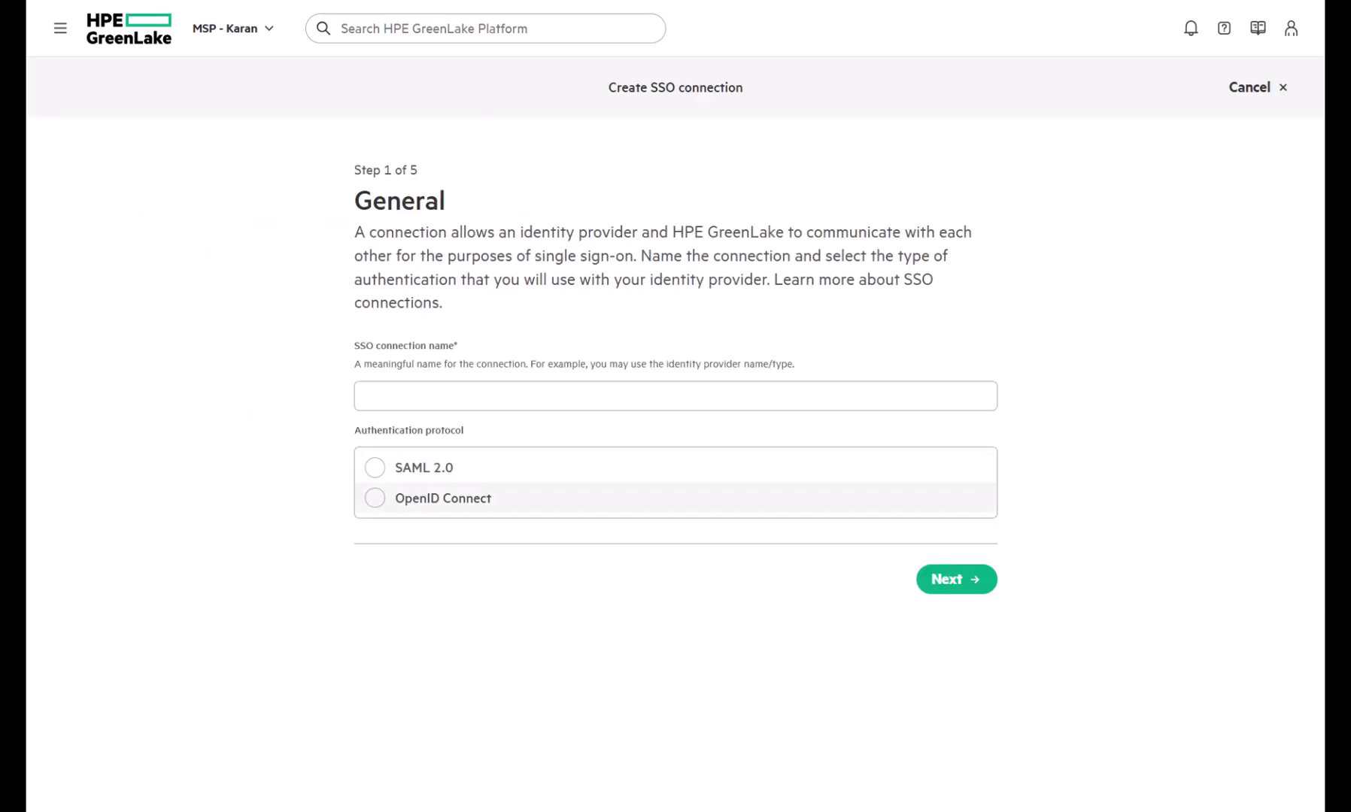
left_click(443, 498)
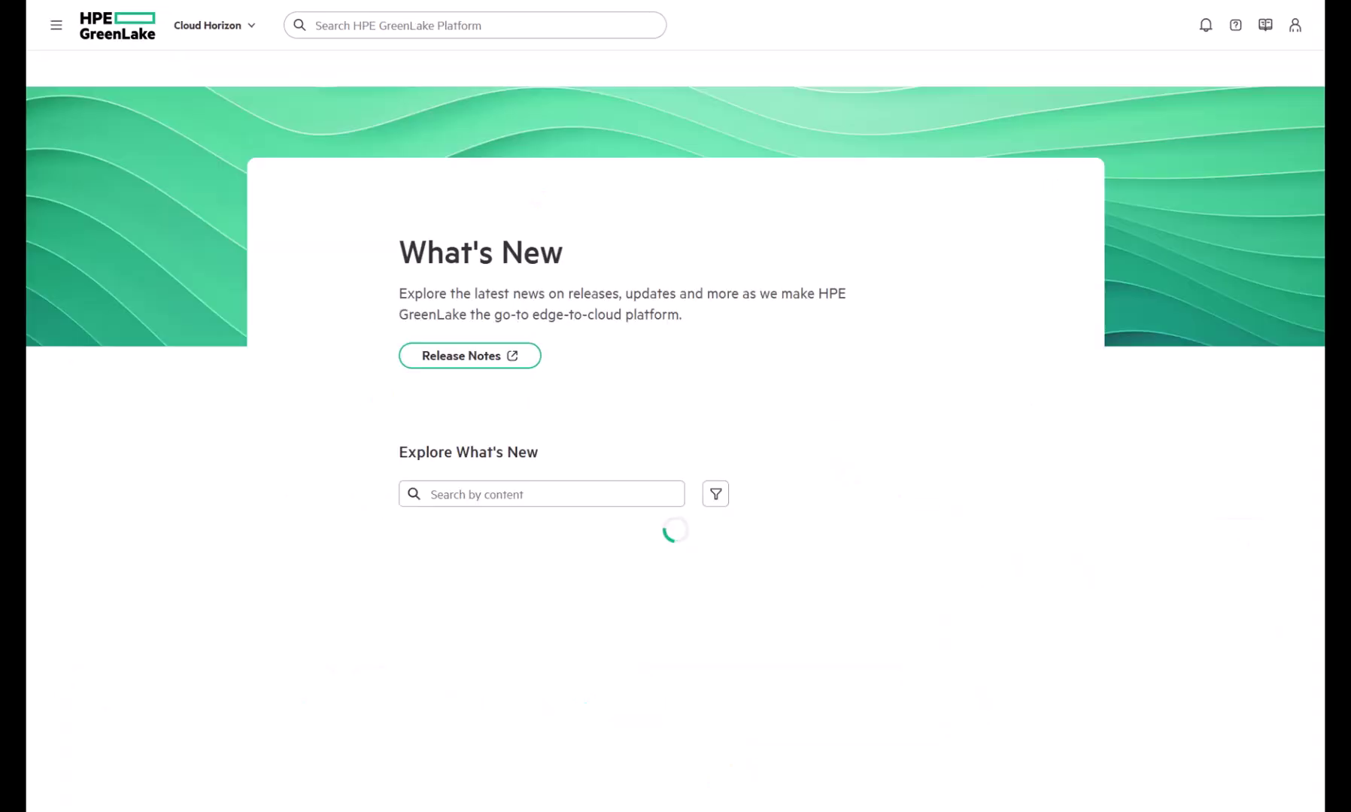
Review the platform's What's New announcements about SCIM integration and Single Sign-On enhancements.
scroll(676, 406, "down", 4)
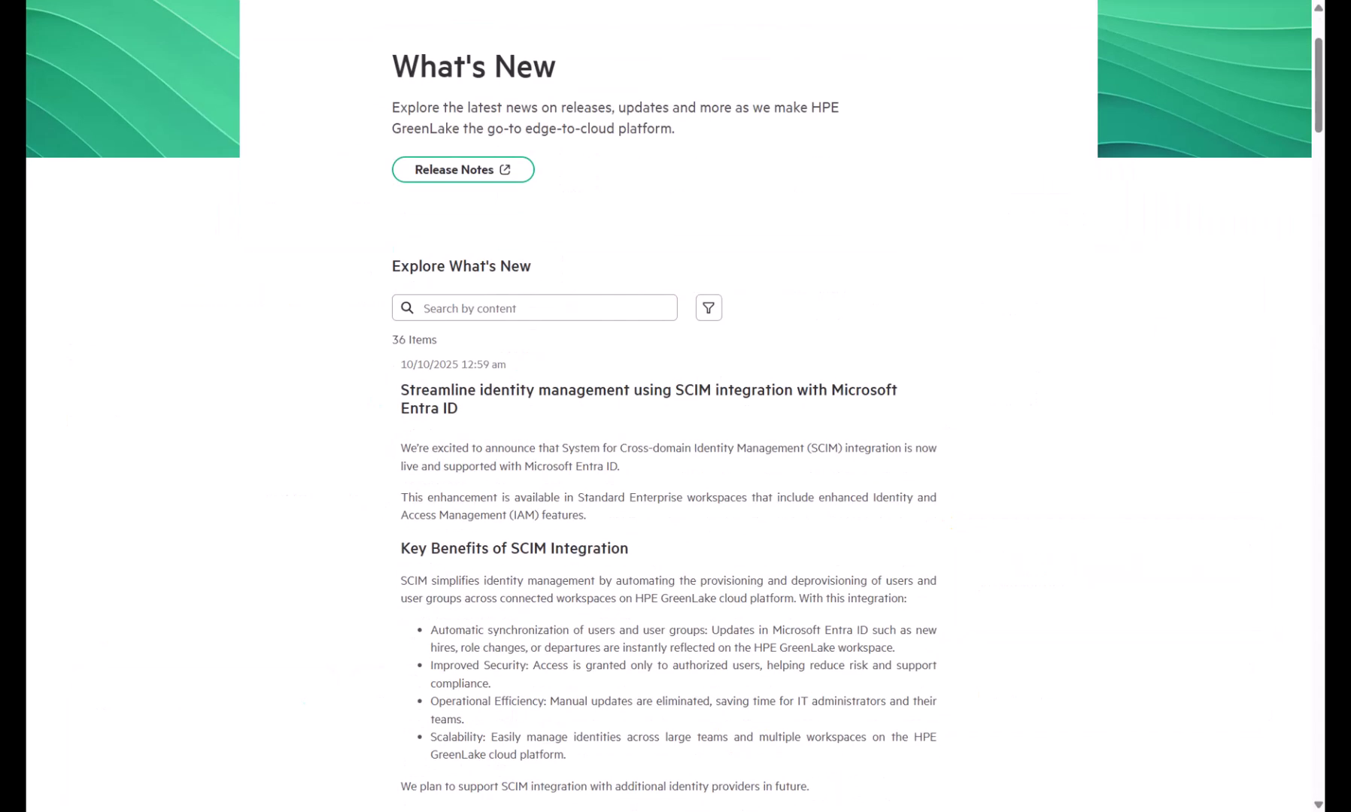
scroll(676, 406, "down", 2)
scroll(668, 407, "down", 12)
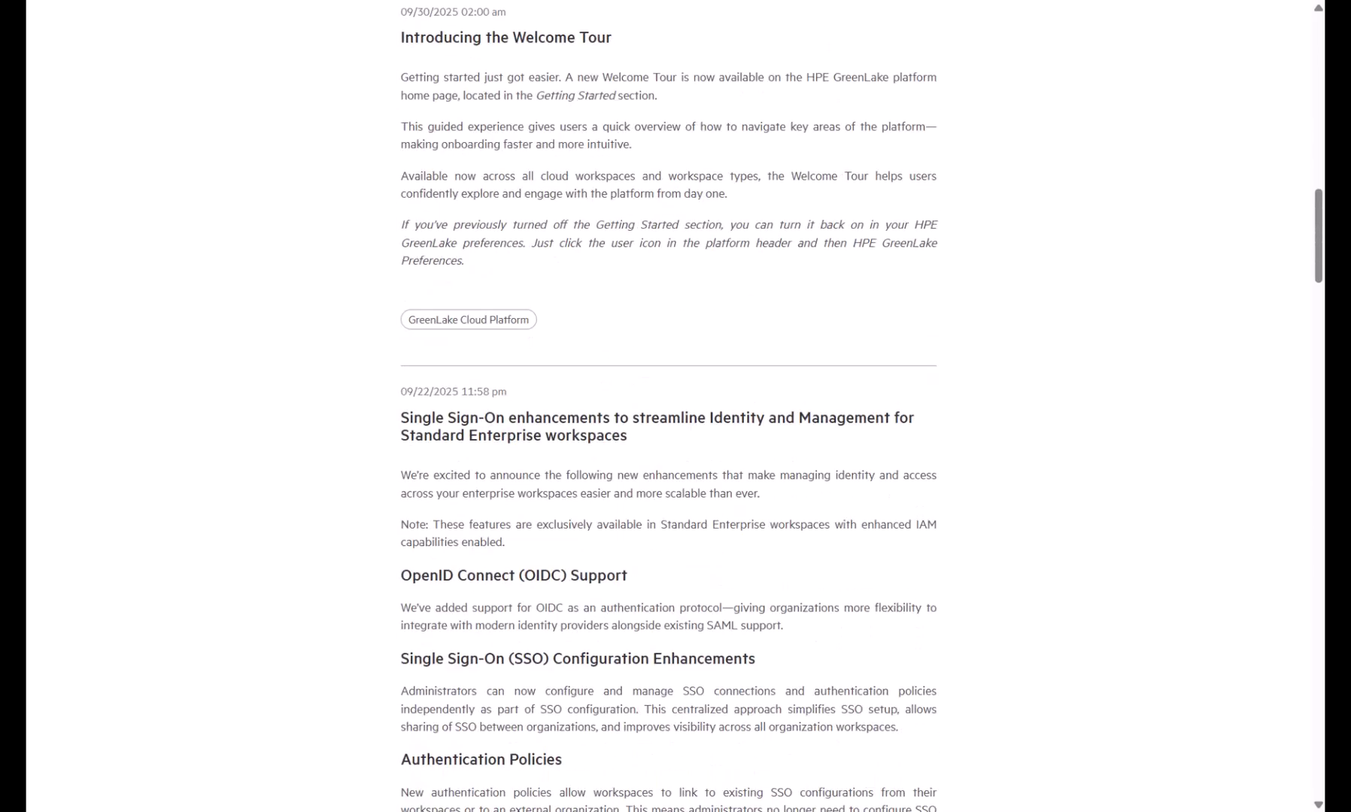